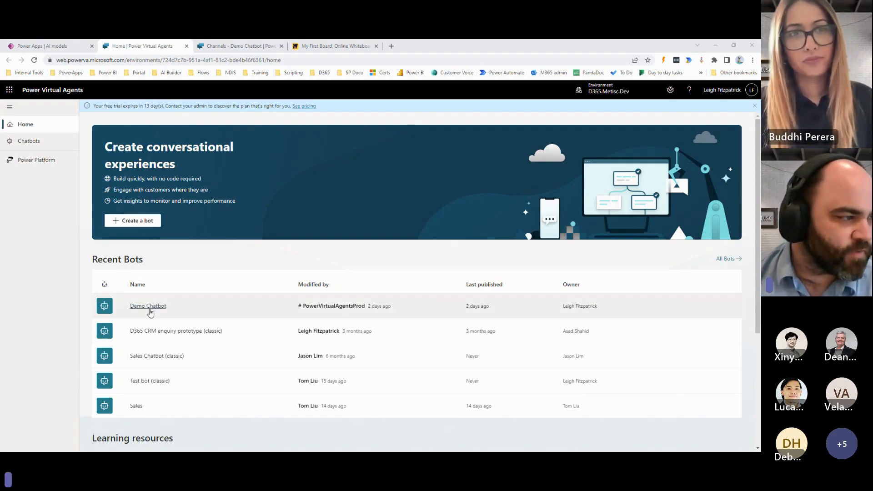
# Open Demo Chatbot, enable tracking between topics, and open the topic node behind the test bot's greeting.
pyautogui.click(158, 311)
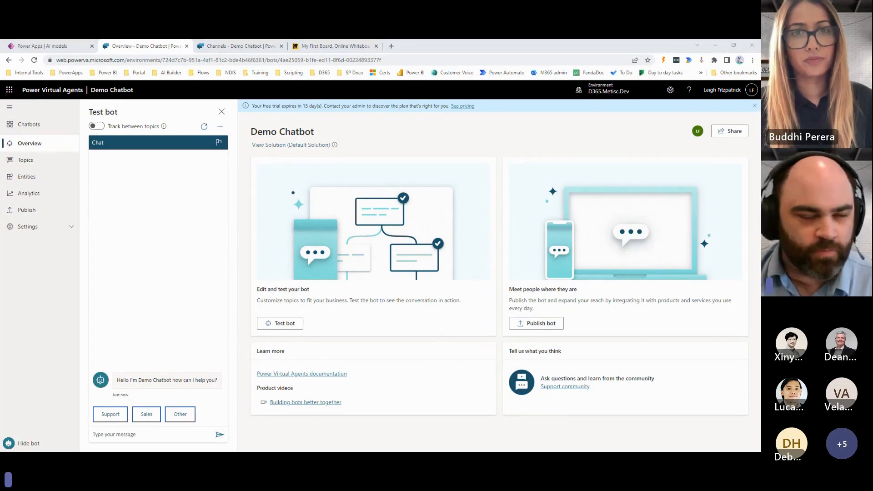
pyautogui.click(97, 127)
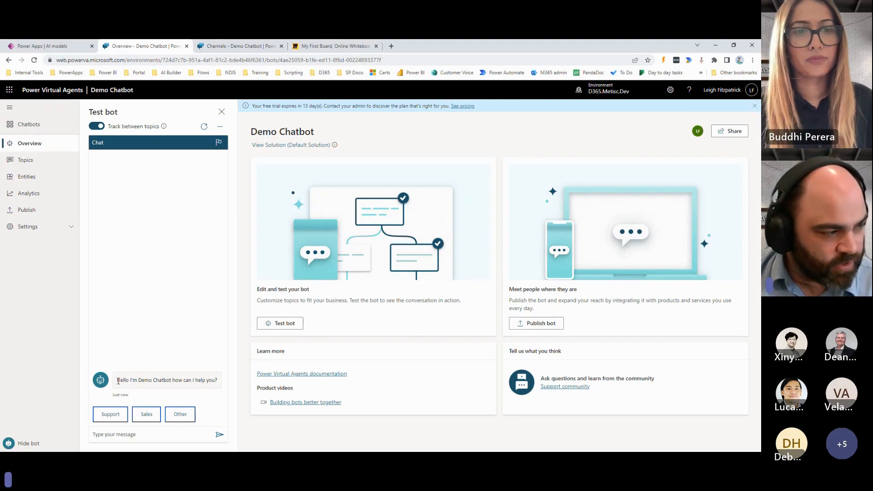
pyautogui.moveTo(118, 381); pyautogui.dragTo(218, 381)
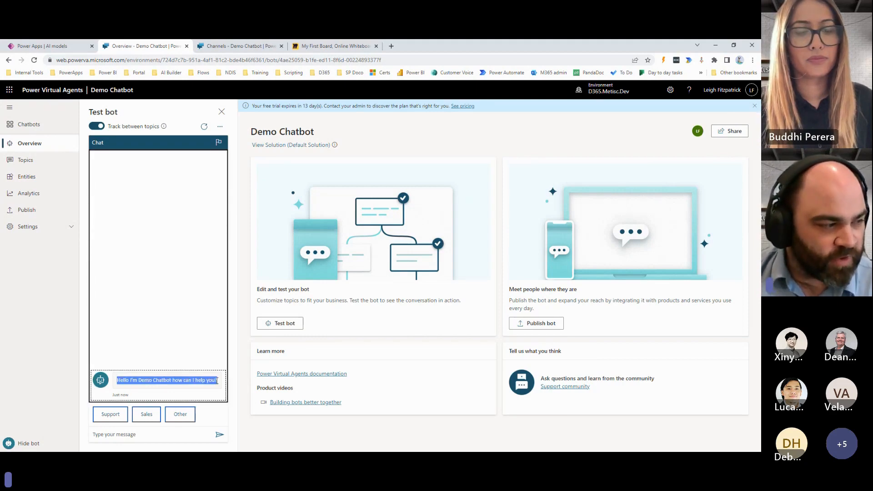
pyautogui.click(202, 382)
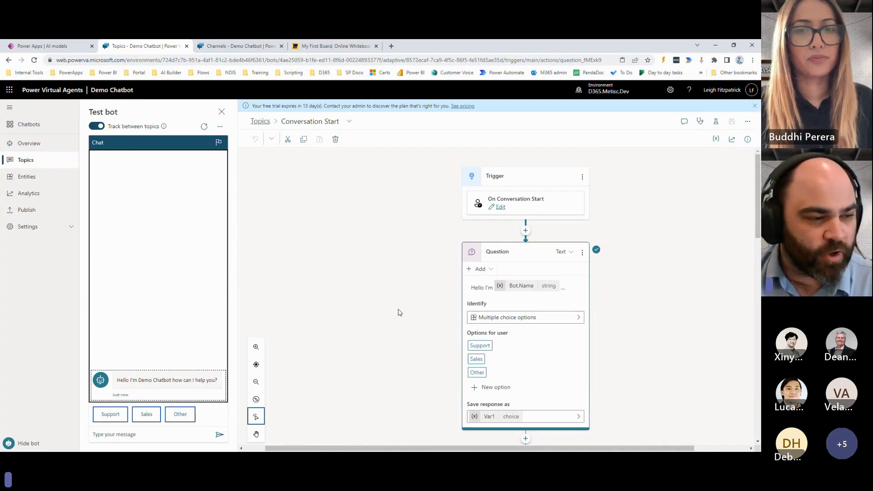
# Examine the Conversation Start topic's greeting question, its user options, the conditions below and the node types that can be added.
pyautogui.click(403, 330)
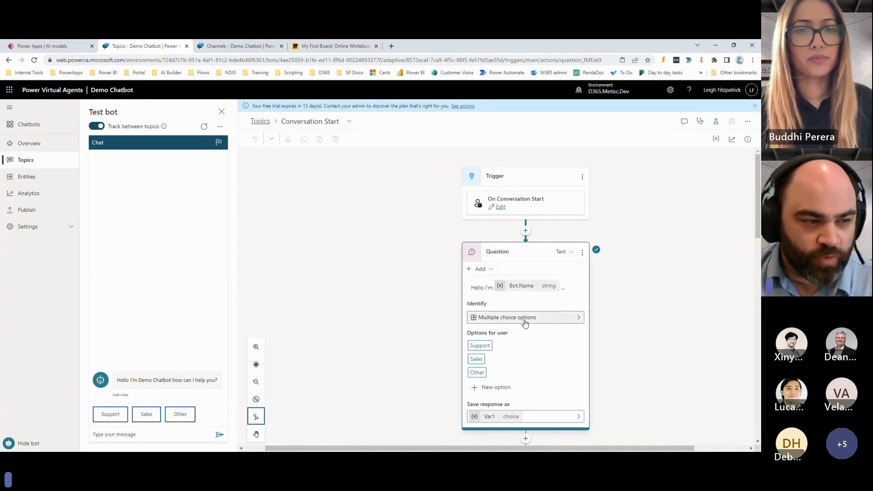
pyautogui.scroll(-2, 666, 334)
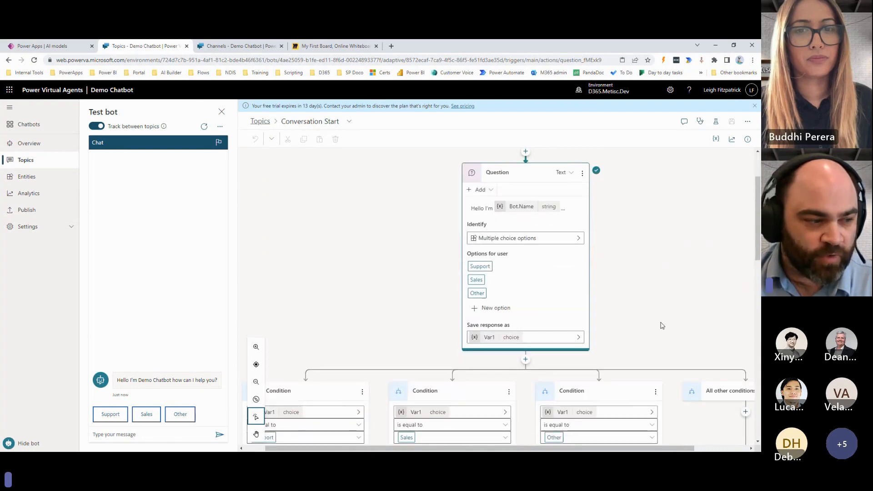
pyautogui.scroll(1, 660, 323)
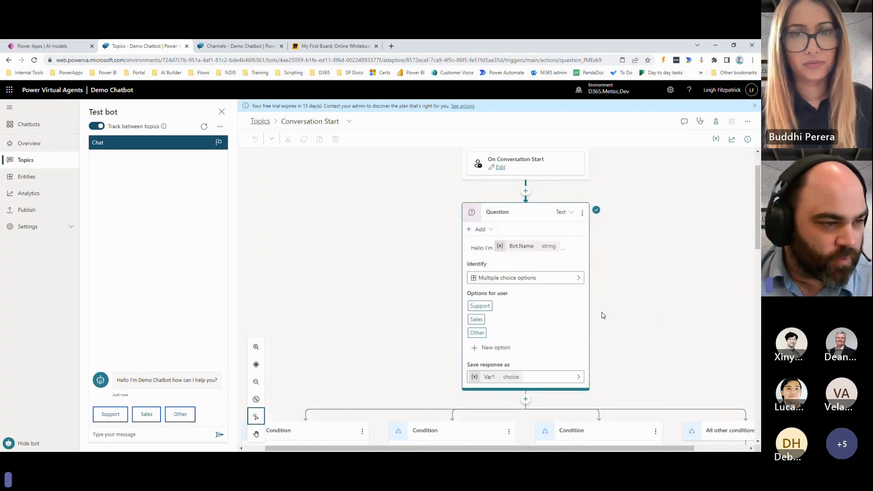
pyautogui.scroll(1, 604, 315)
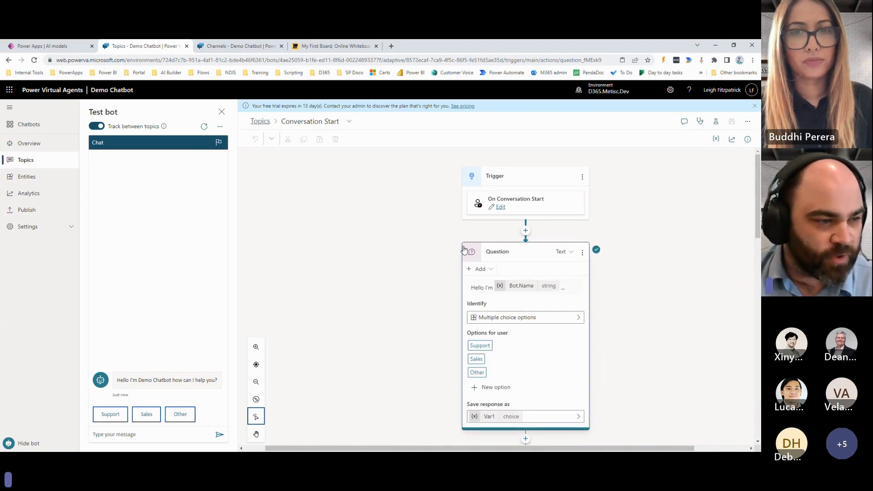
pyautogui.click(525, 231)
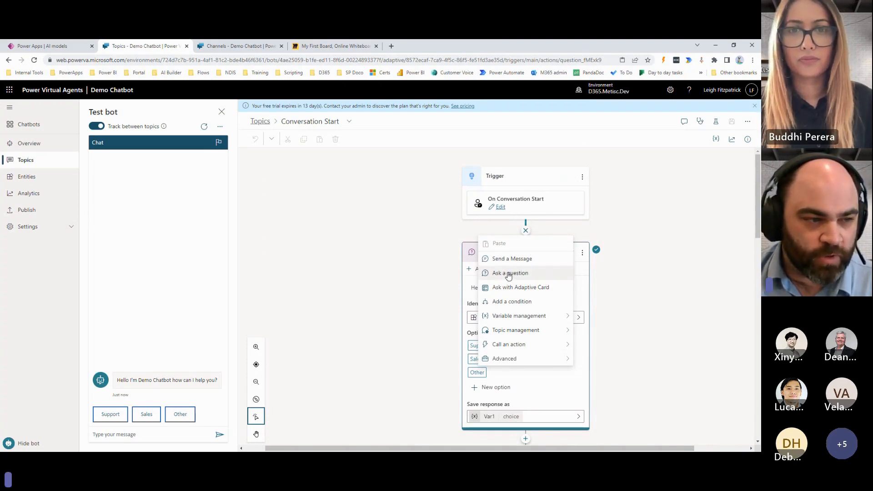
pyautogui.click(644, 303)
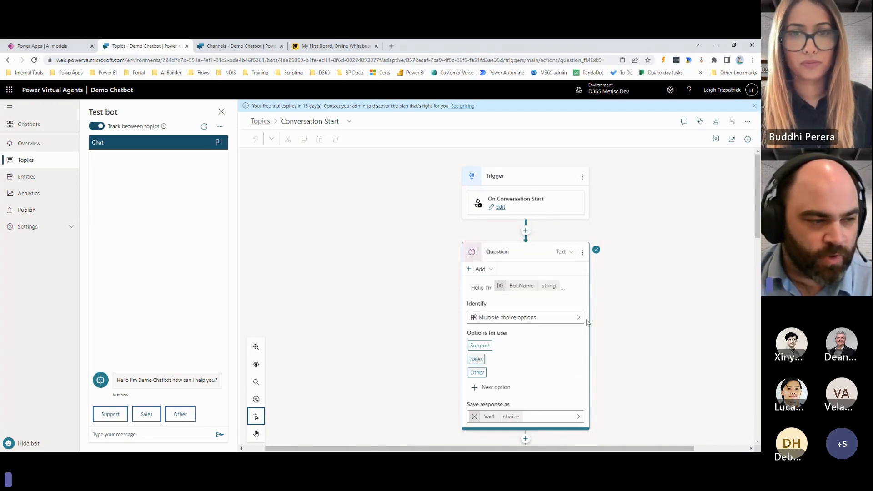
pyautogui.click(471, 297)
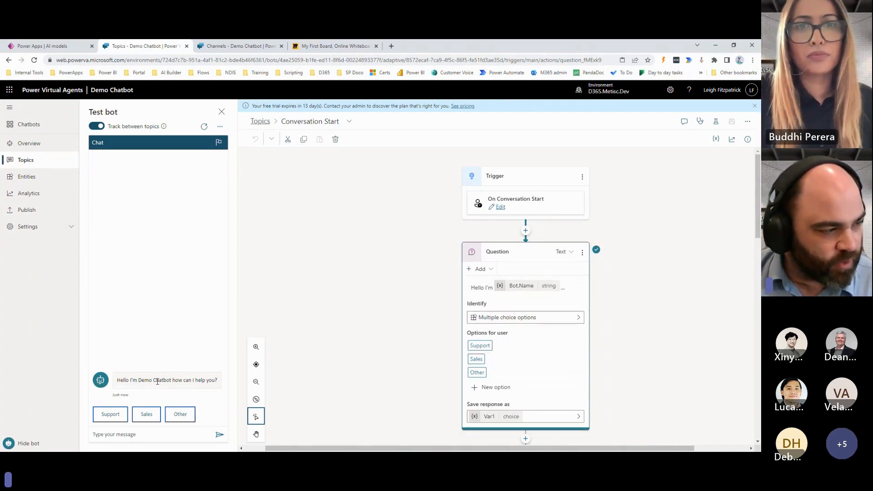
pyautogui.moveTo(118, 380); pyautogui.dragTo(216, 381)
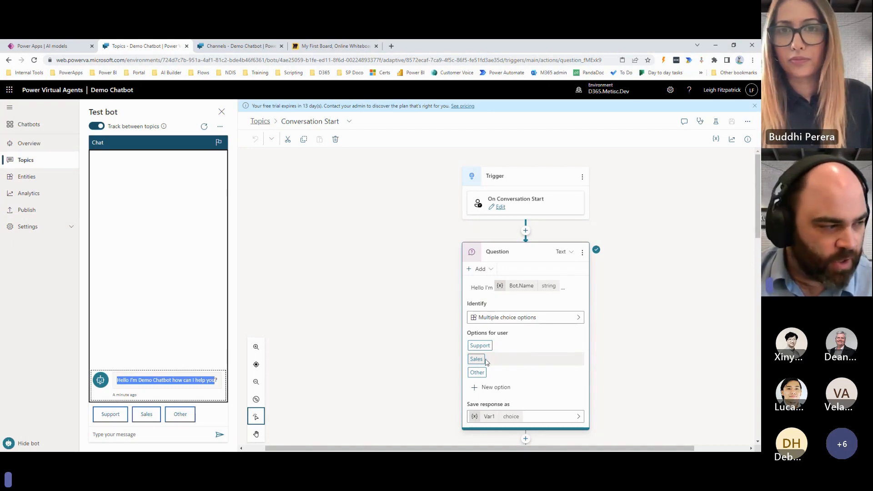
# Choose Support in the test chat and examine the Support and Licensing condition branches of the Support topic.
pyautogui.click(110, 416)
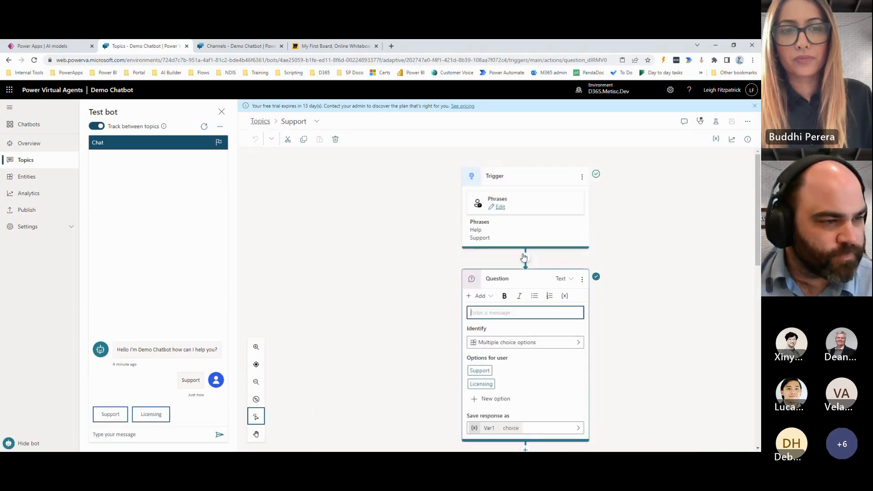
pyautogui.scroll(-2, 455, 314)
pyautogui.scroll(-1, 468, 318)
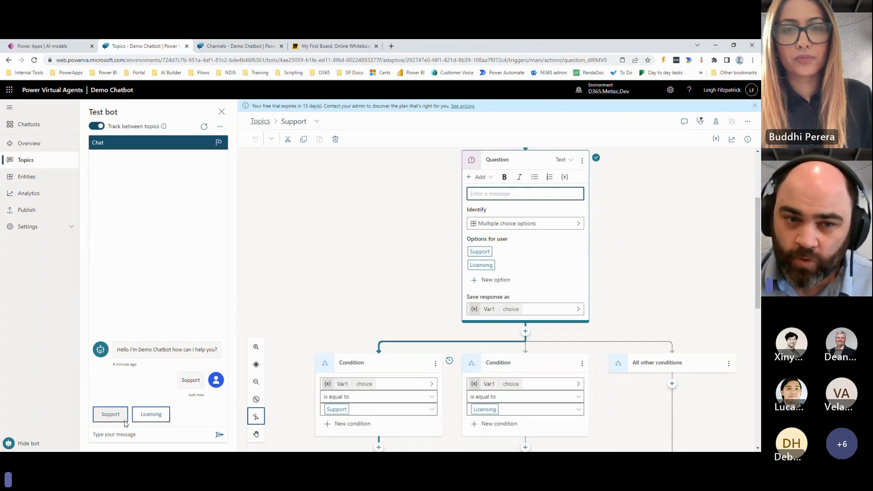
pyautogui.scroll(-2, 407, 268)
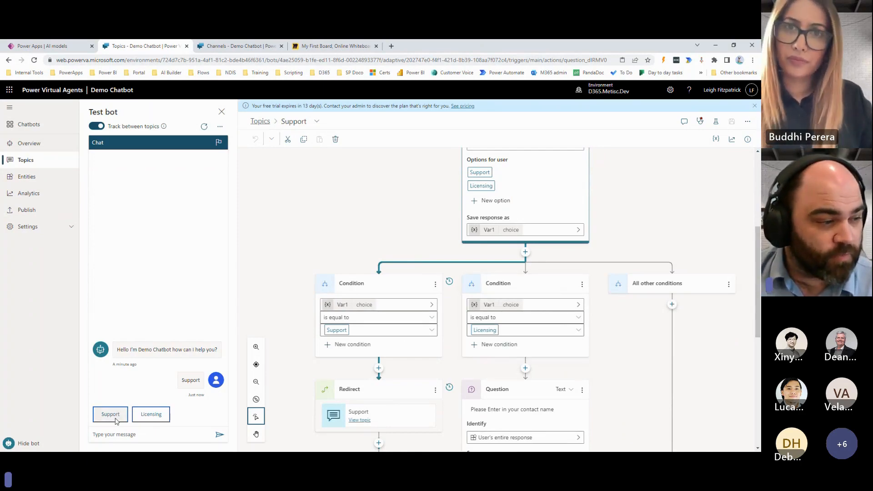
pyautogui.scroll(-2, 337, 336)
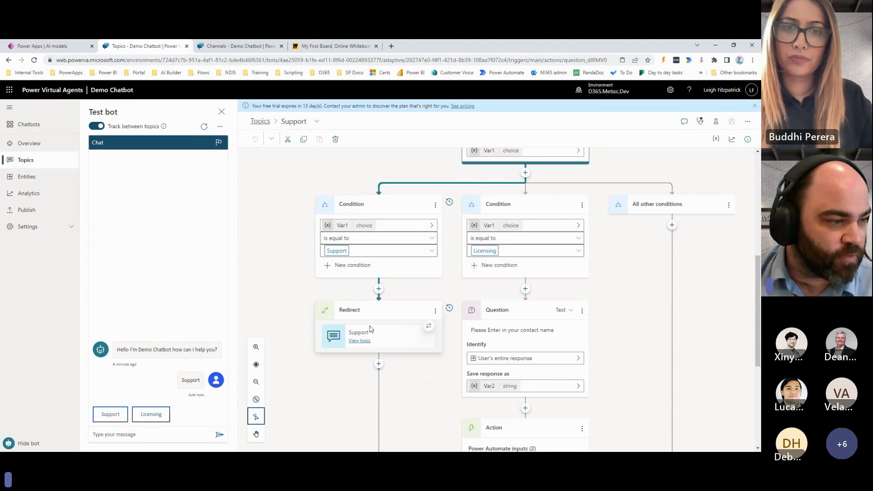
pyautogui.scroll(-1, 371, 329)
pyautogui.scroll(-1, 350, 303)
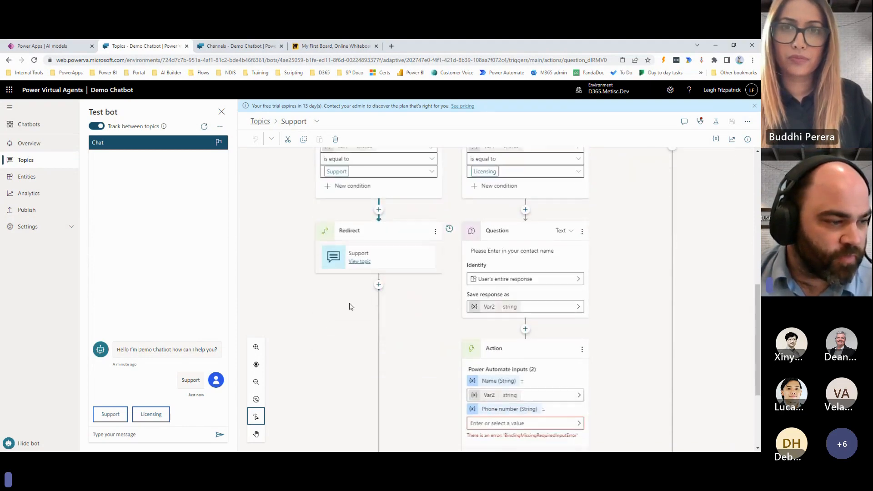
pyautogui.scroll(-3, 351, 306)
pyautogui.scroll(4, 351, 312)
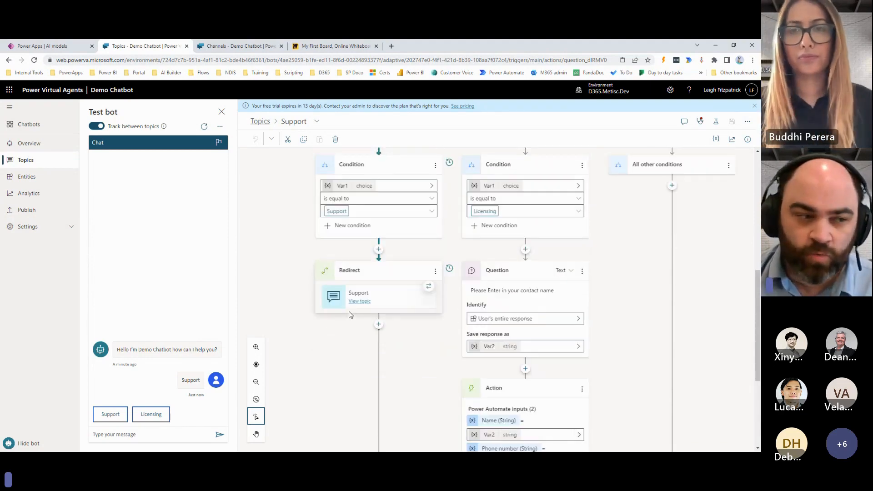
pyautogui.scroll(2, 351, 312)
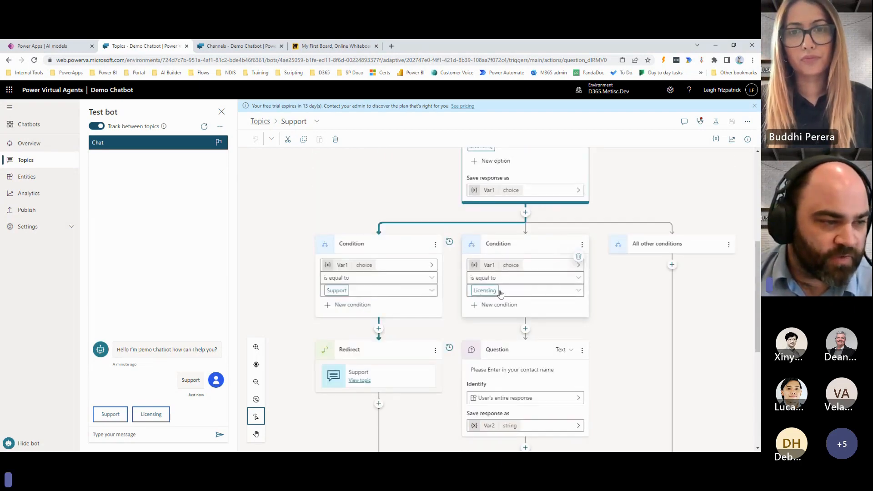
pyautogui.scroll(2, 534, 312)
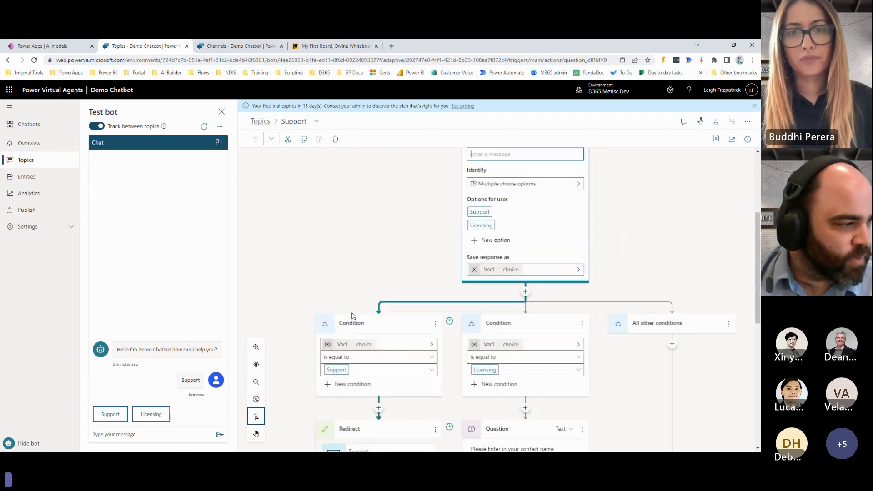
# Choose Licensing in the test chat and answer the contact name question with the contact's full name.
pyautogui.click(149, 417)
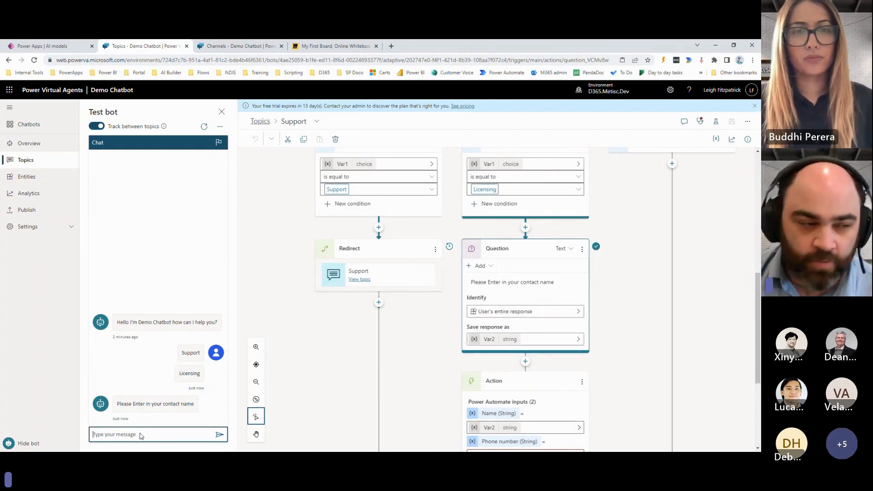
pyautogui.moveTo(120, 404); pyautogui.dragTo(191, 404)
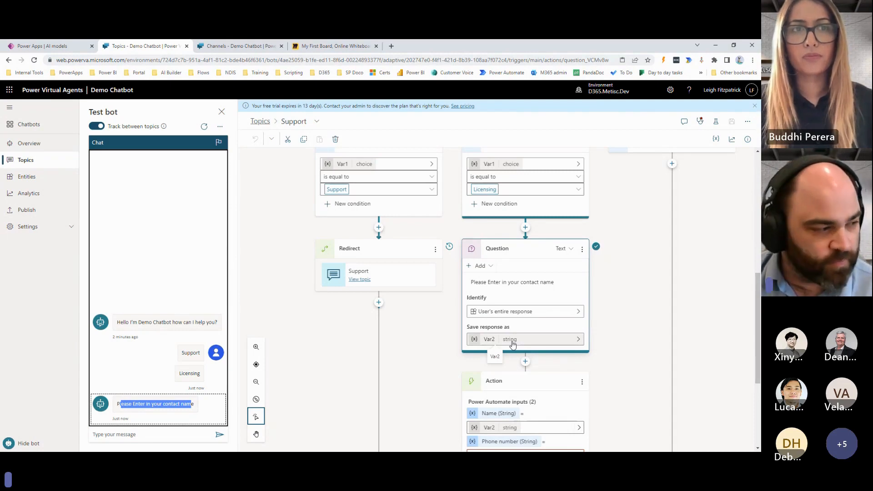
pyautogui.click(182, 438)
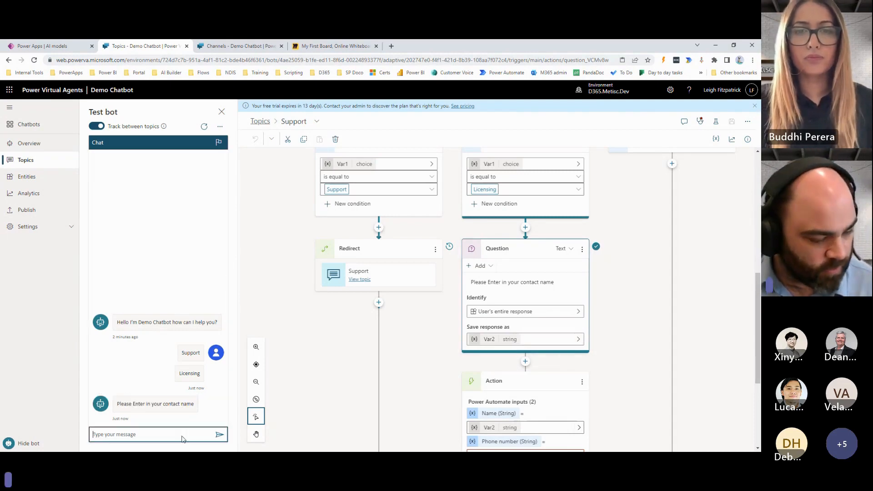
pyautogui.write('John')
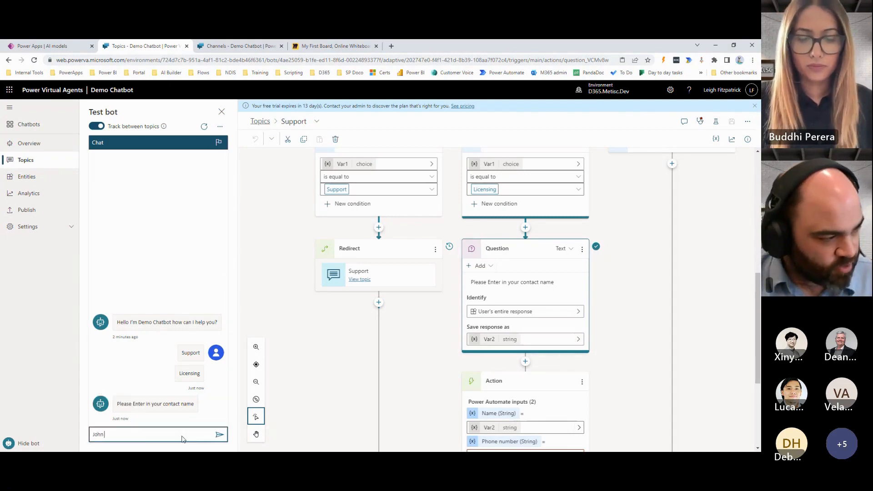
pyautogui.write(' Smith')
pyautogui.click(215, 434)
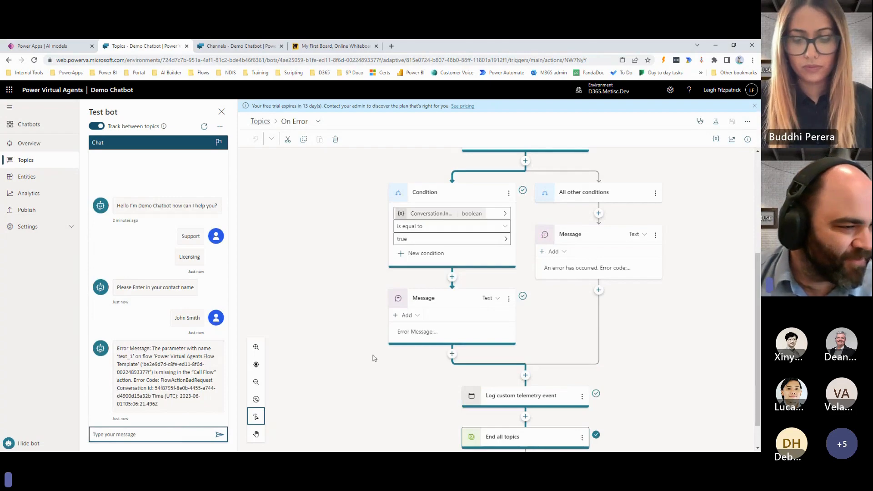
# Look over the On Error topic's flow and open the Conversation Start topic from the system topics.
pyautogui.scroll(3, 374, 358)
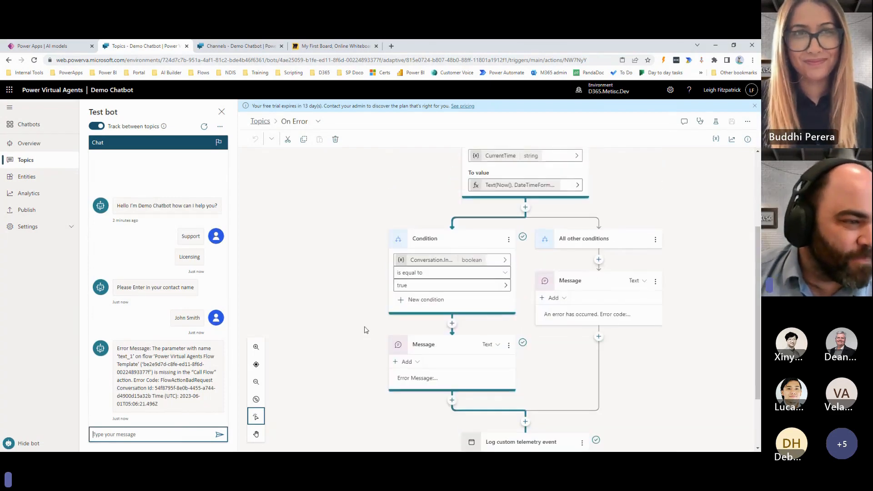
pyautogui.scroll(1, 366, 330)
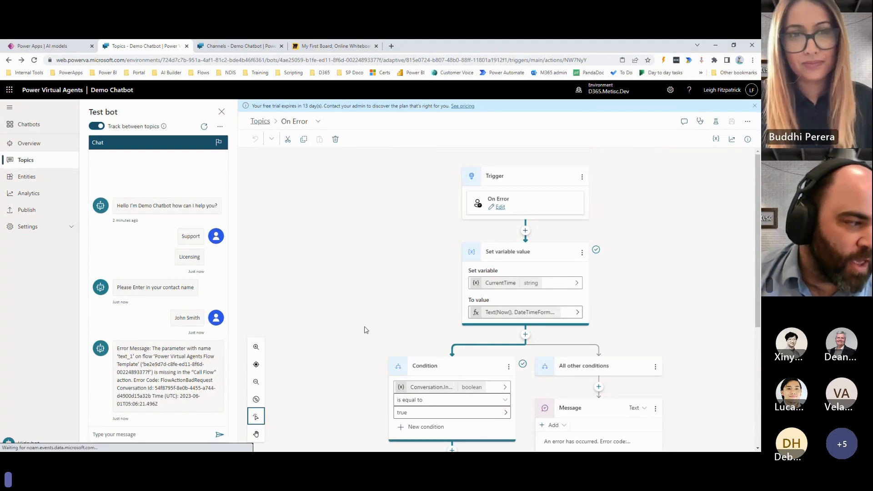
pyautogui.scroll(-4, 366, 330)
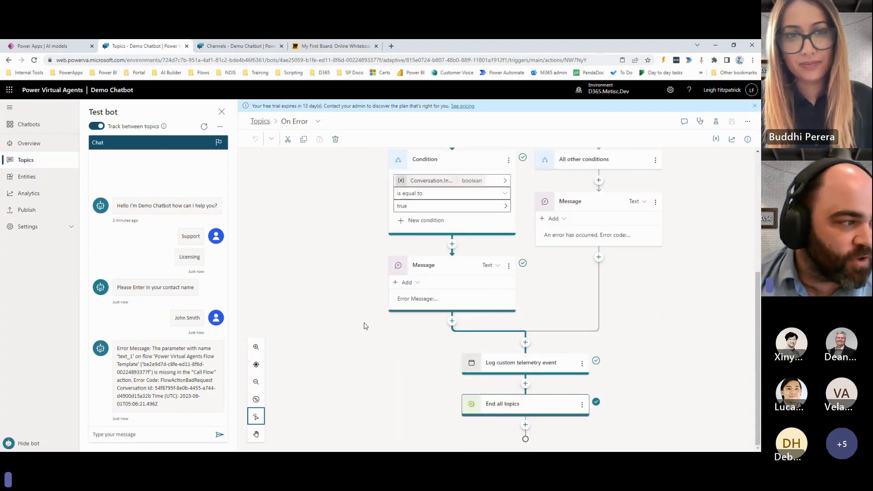
pyautogui.scroll(3, 360, 321)
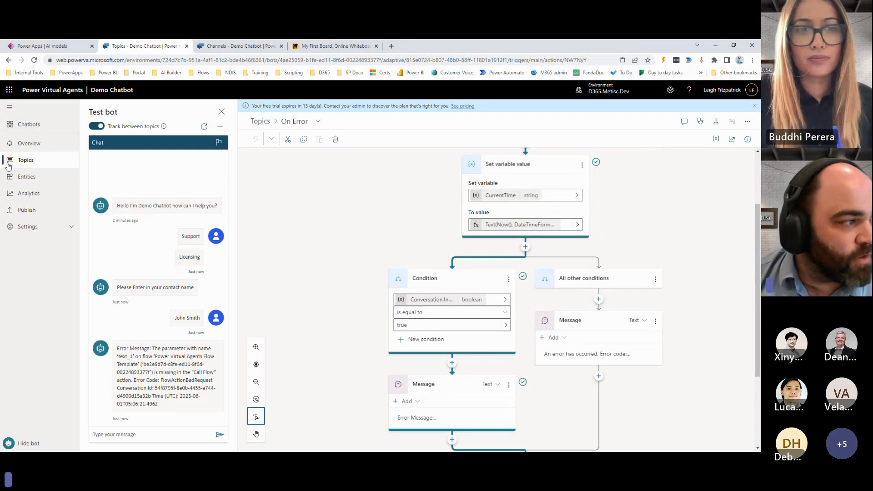
pyautogui.click(25, 160)
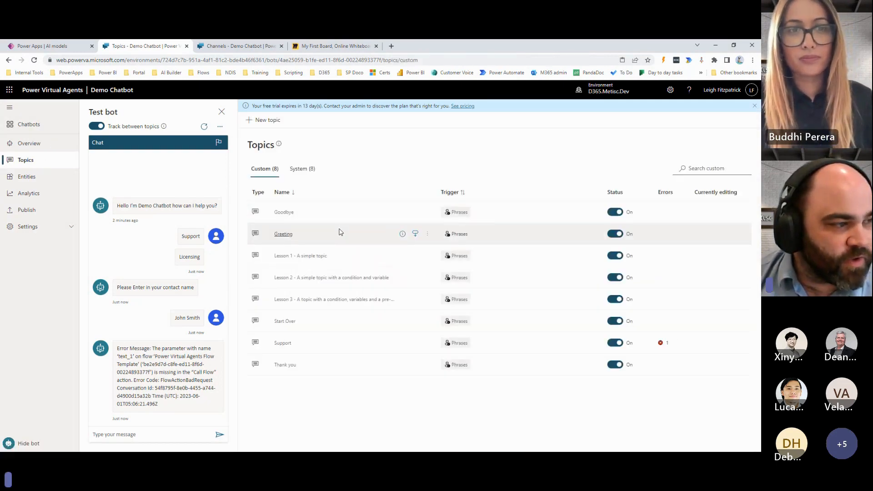
pyautogui.click(304, 171)
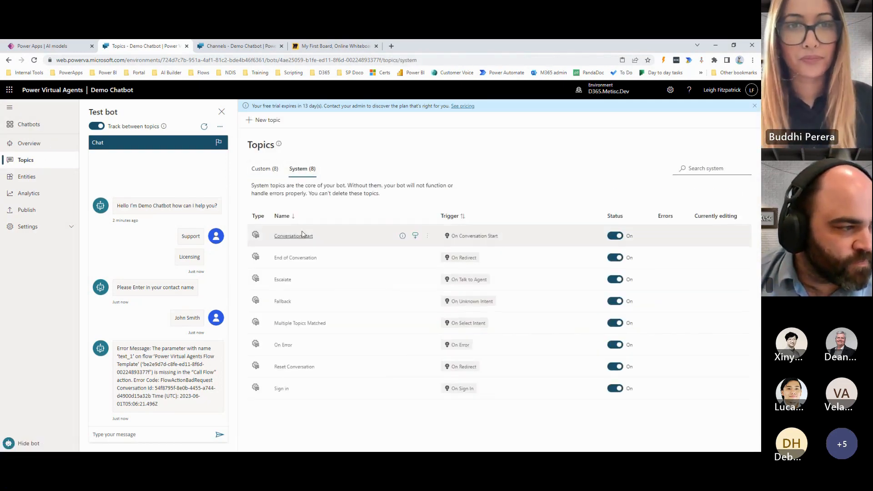
pyautogui.click(304, 235)
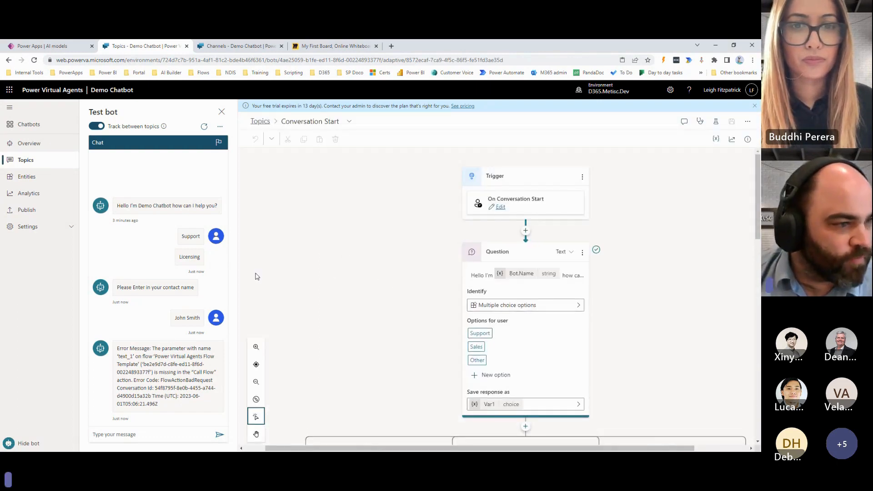
# Close the test bot and examine the Power Automate action in the Sales branch, including its name and phone number inputs.
pyautogui.click(583, 180)
pyautogui.scroll(-2, 603, 325)
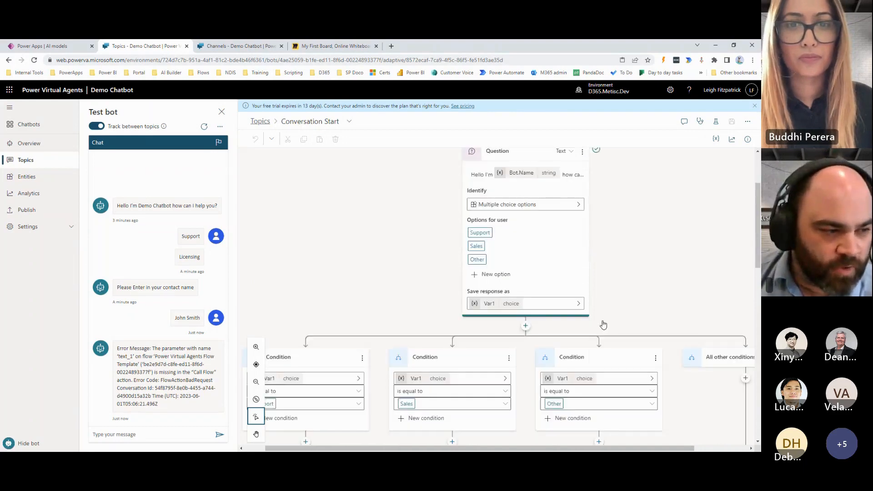
pyautogui.scroll(-8, 604, 324)
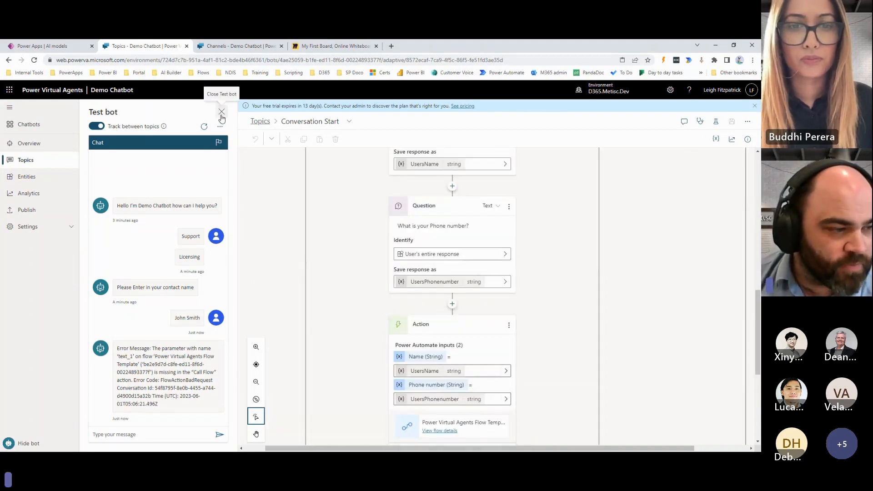
pyautogui.click(221, 113)
pyautogui.scroll(-3, 386, 316)
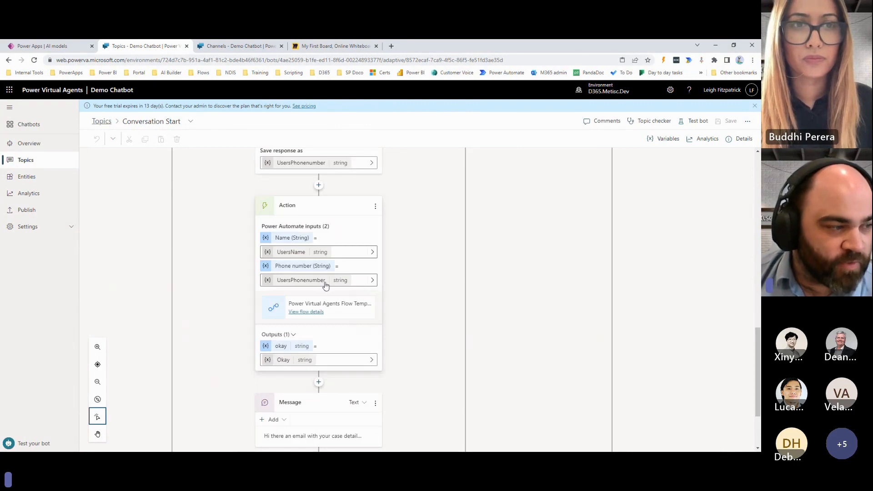
# Examine the Sales branch's Power Automate action, its output, the closing message and end-of-topic node, and the branch conditions above.
pyautogui.scroll(-3, 393, 300)
pyautogui.scroll(3, 411, 293)
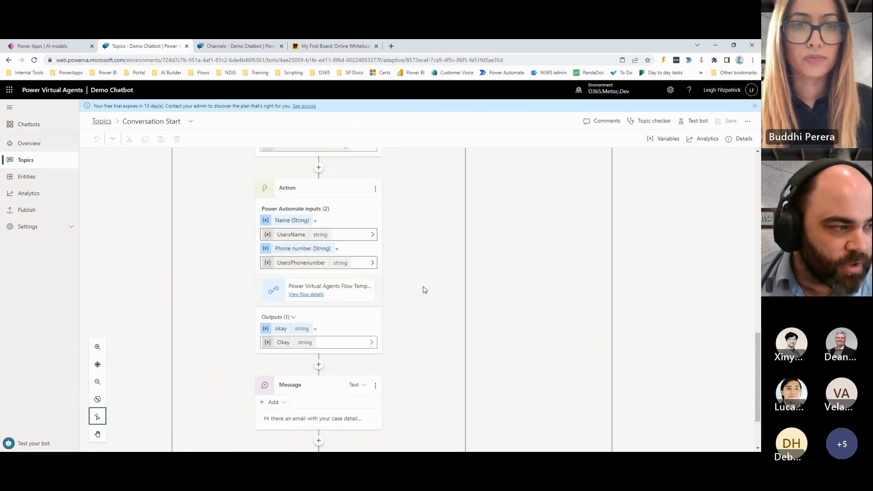
pyautogui.scroll(1, 423, 290)
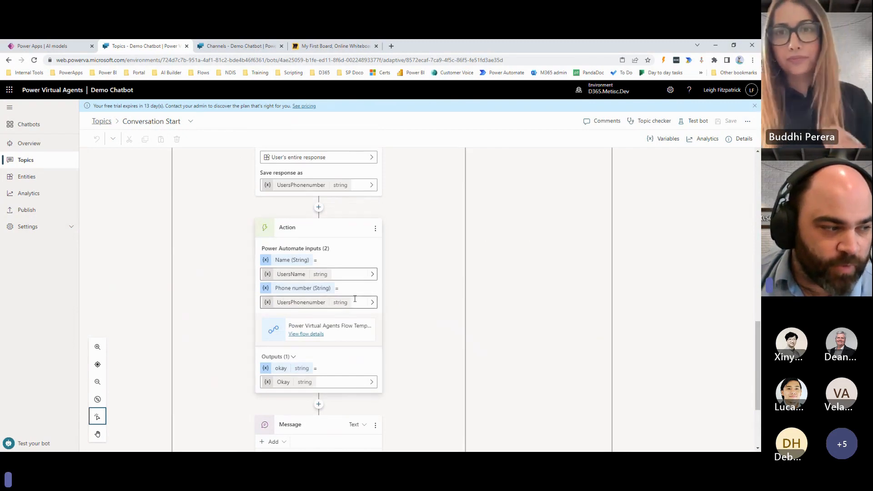
pyautogui.scroll(-1, 370, 303)
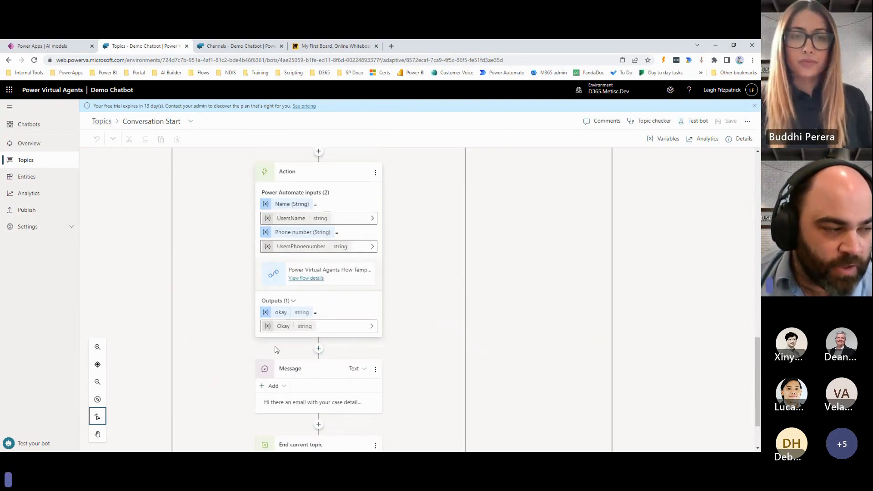
pyautogui.scroll(-1, 291, 328)
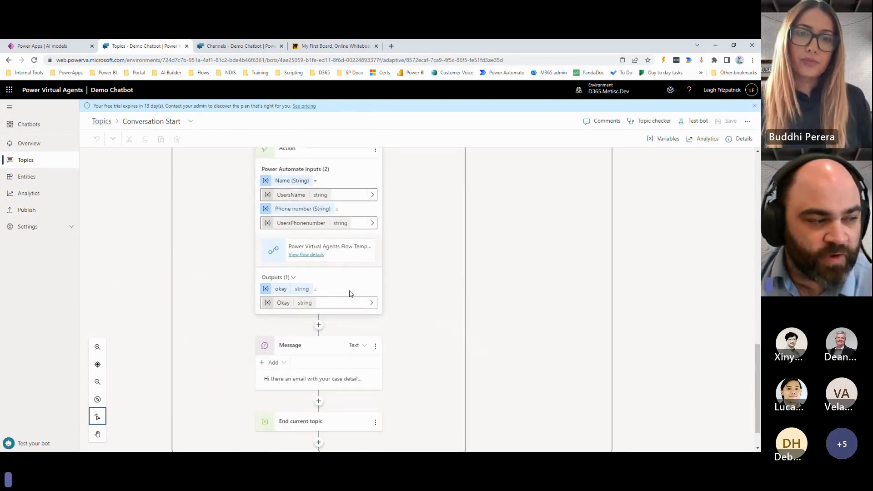
pyautogui.scroll(-1, 412, 304)
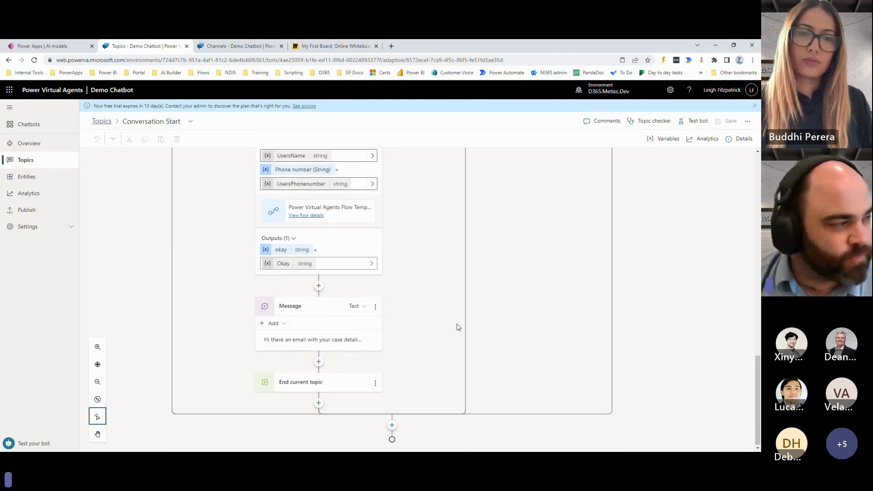
pyautogui.scroll(5, 458, 327)
pyautogui.scroll(3, 458, 327)
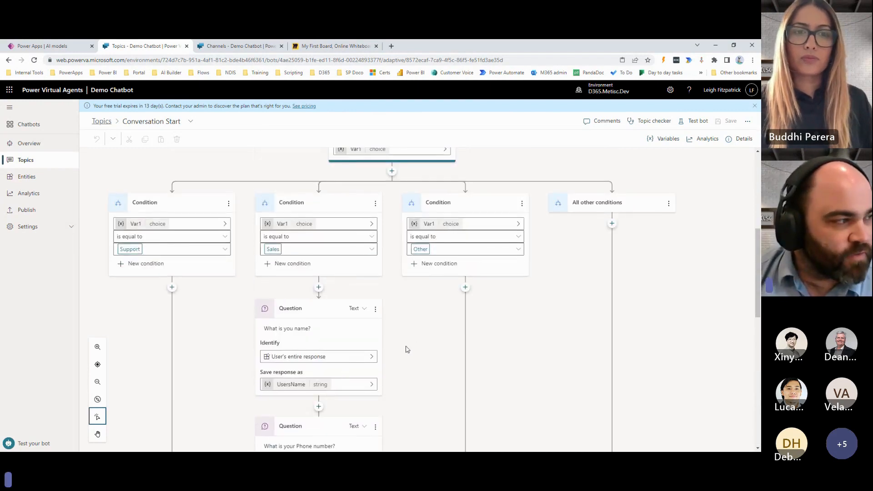
# Create a new topic and add "Dynamics" and "Dynamics 365" as its trigger phrases.
pyautogui.click(25, 161)
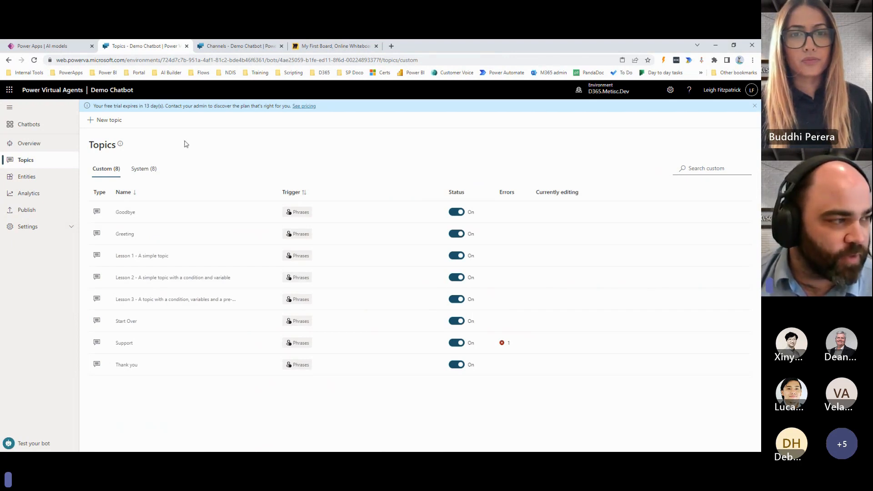
pyautogui.click(103, 121)
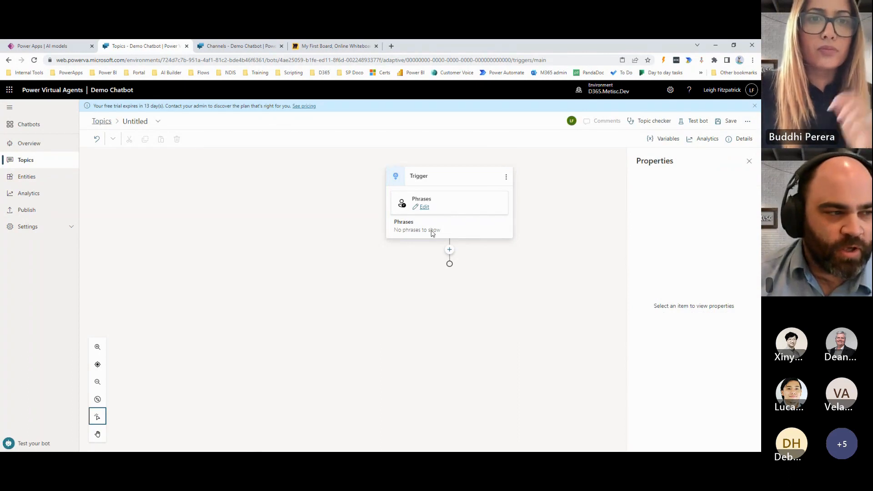
pyautogui.click(424, 208)
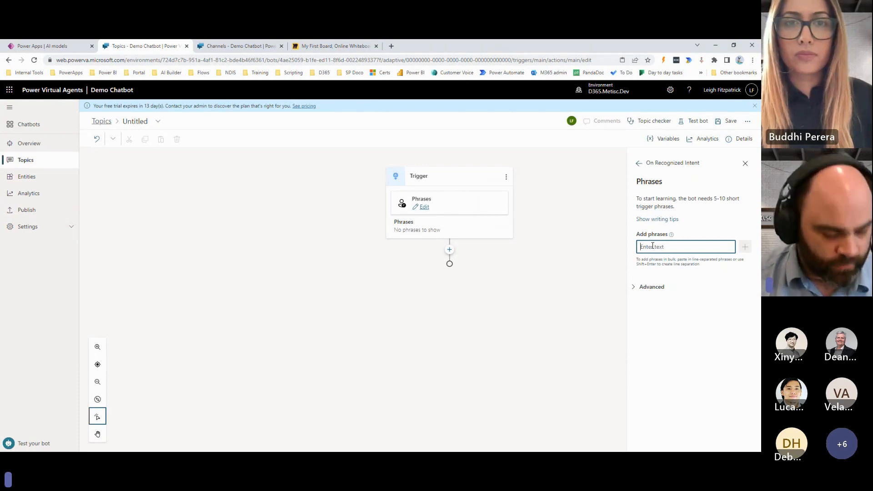
pyautogui.write('Dynamics')
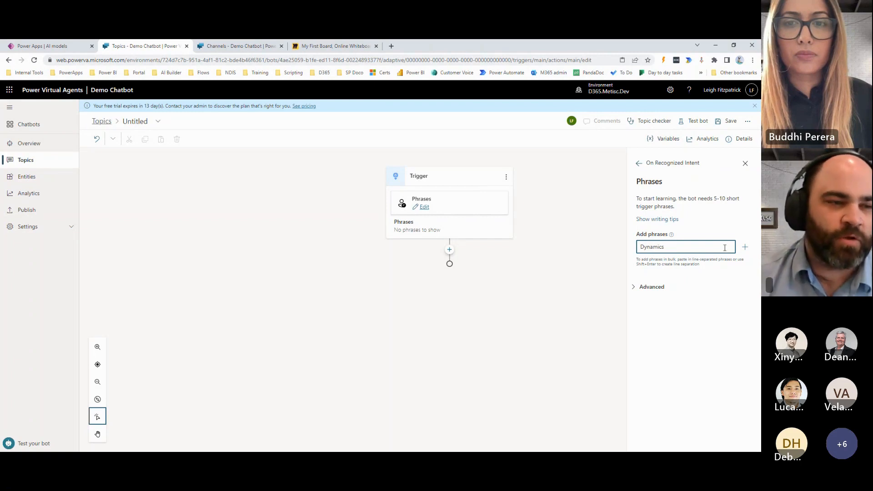
pyautogui.press('Return')
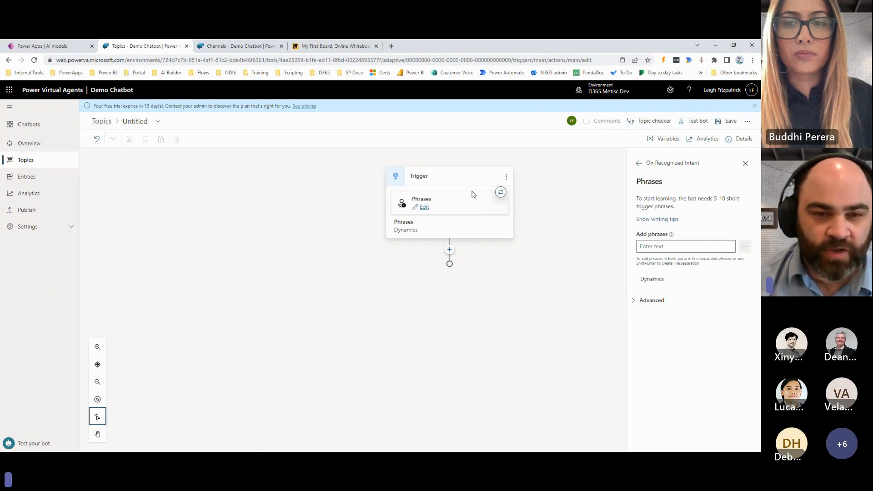
pyautogui.click(682, 248)
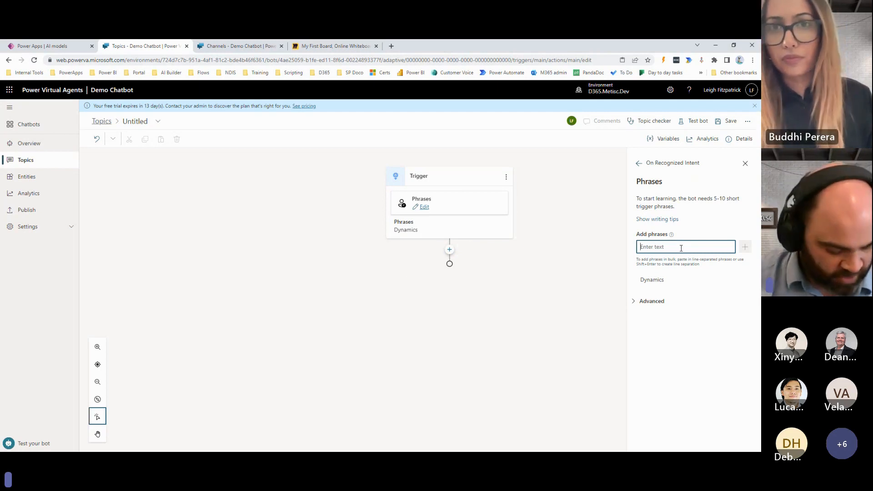
pyautogui.write('Dyna')
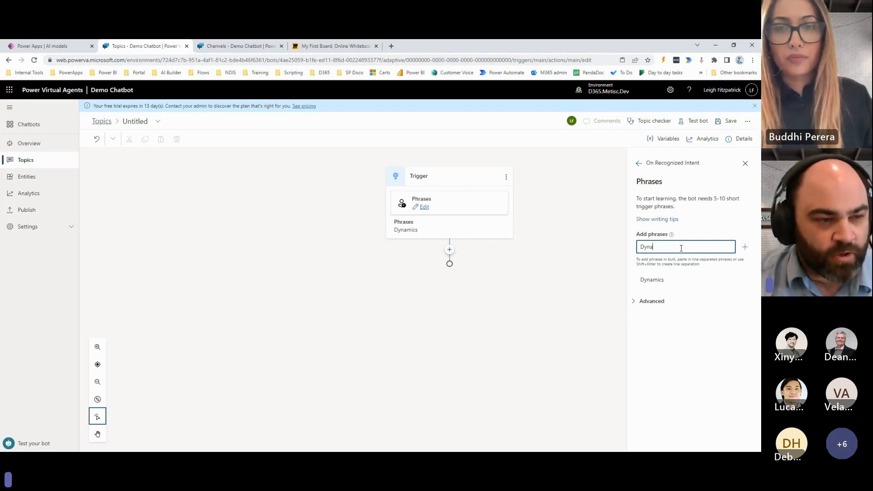
pyautogui.write('mics 365')
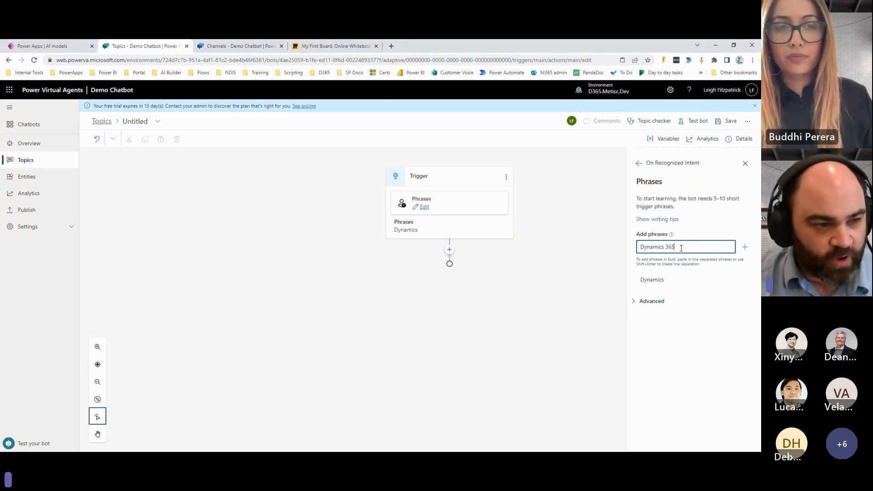
pyautogui.press('Return')
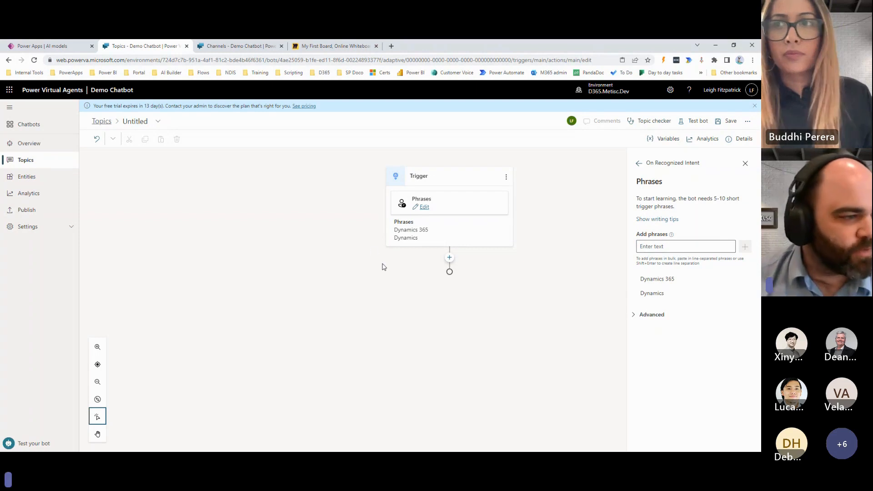
# Add a multiple-choice question below the trigger with the text "What are you interested in?".
pyautogui.click(451, 259)
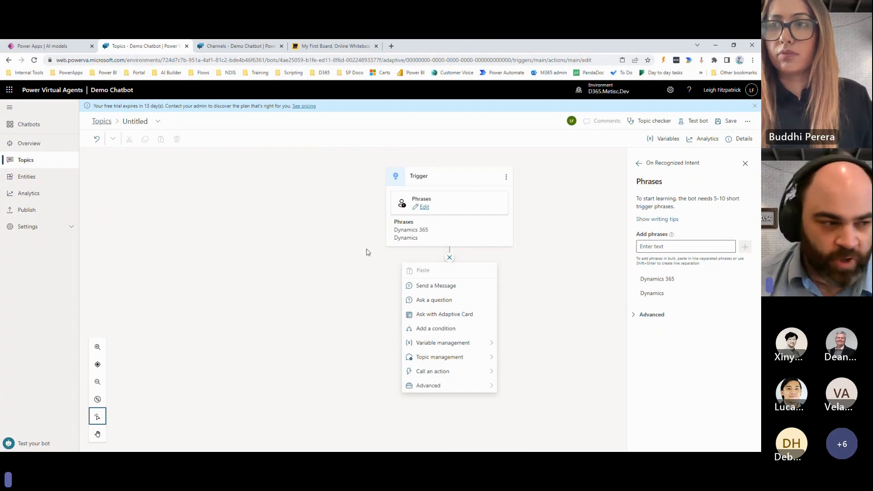
pyautogui.click(421, 300)
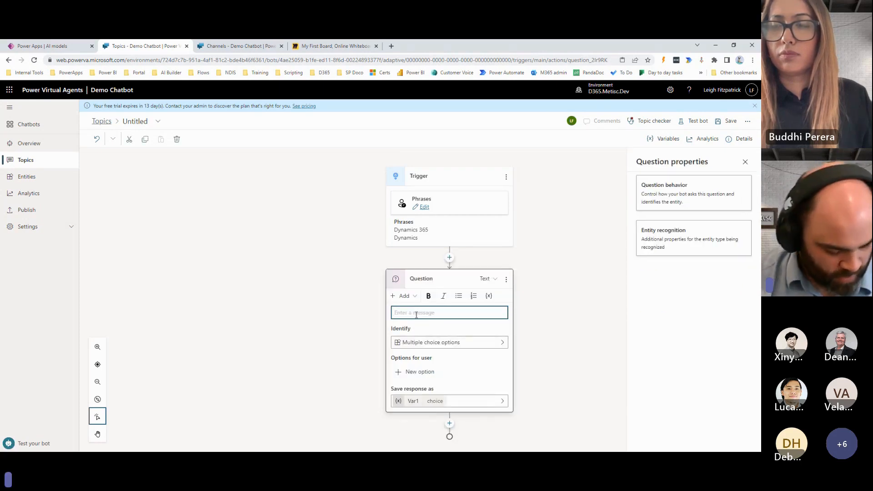
pyautogui.write('What are')
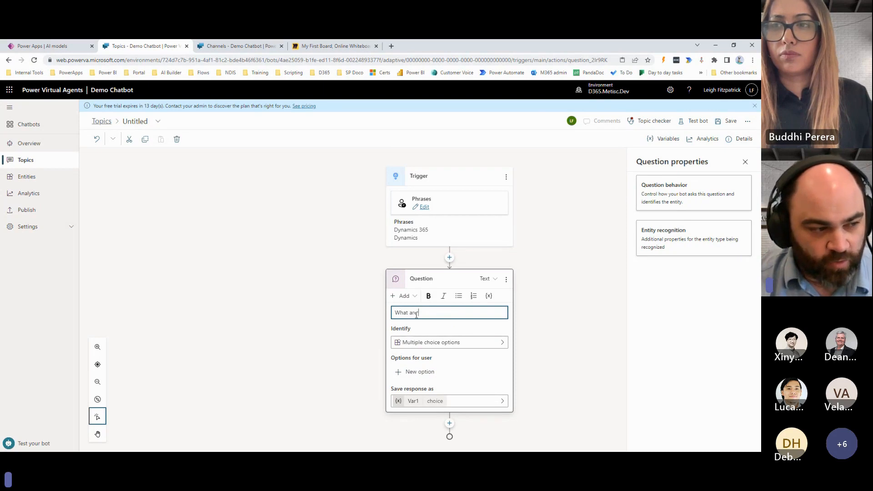
pyautogui.write(' you interested in?')
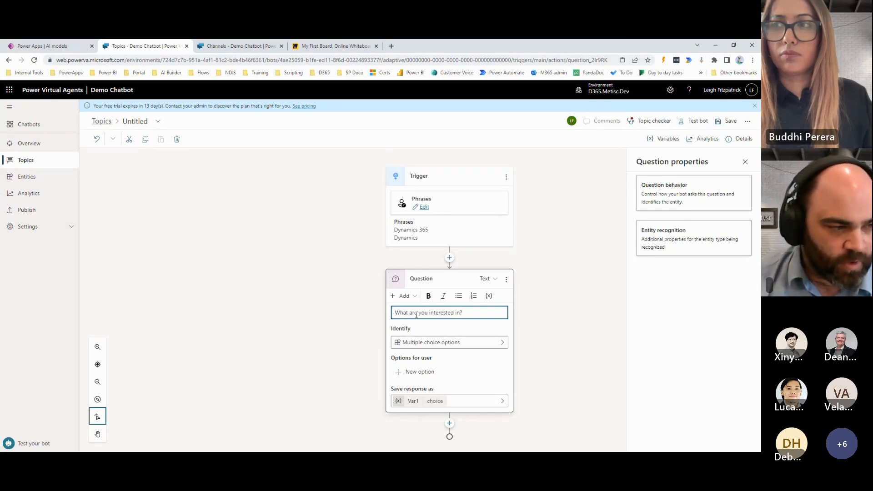
pyautogui.click(430, 342)
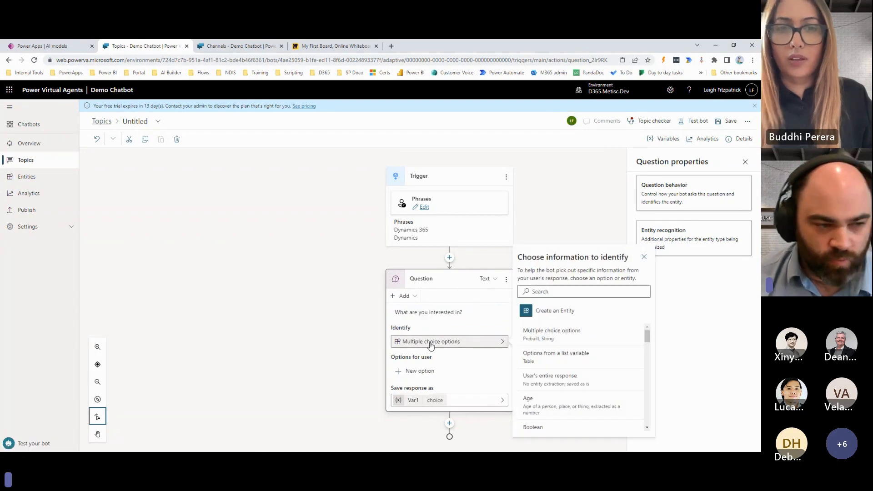
# Add the user options "Support", "Licesence" and "Compaint" to the question.
pyautogui.click(428, 371)
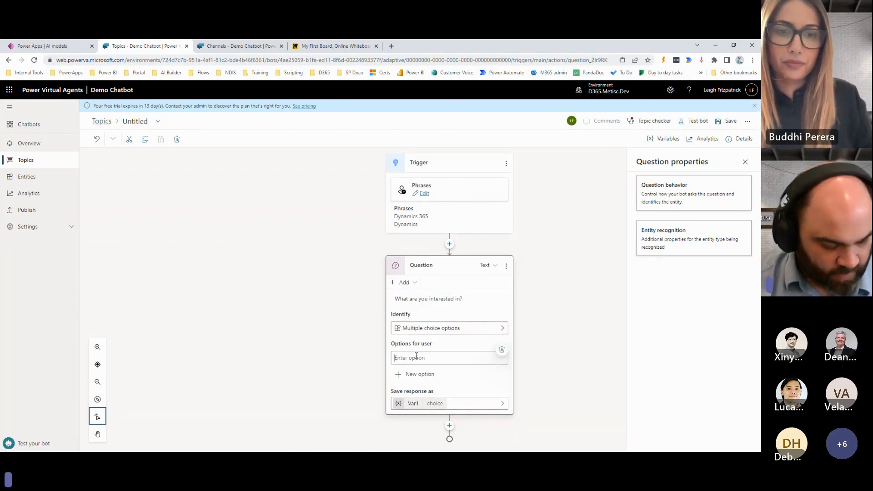
pyautogui.write('Support')
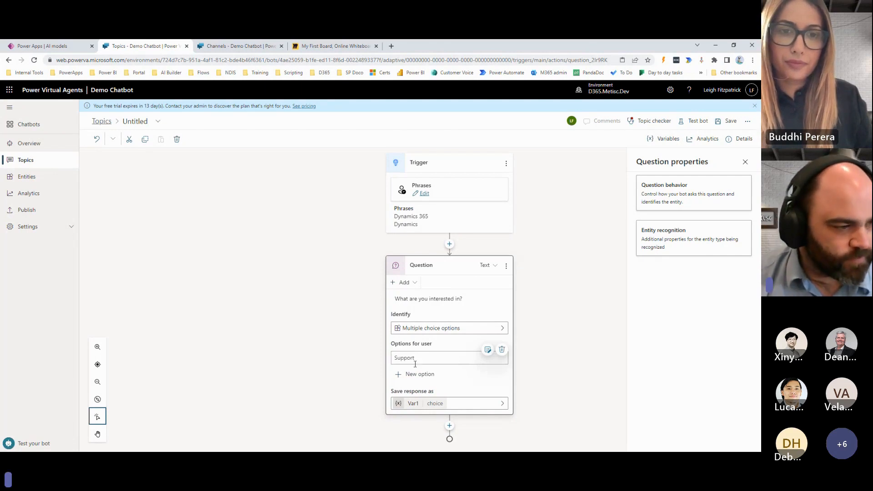
pyautogui.press('Return')
pyautogui.write('Lice')
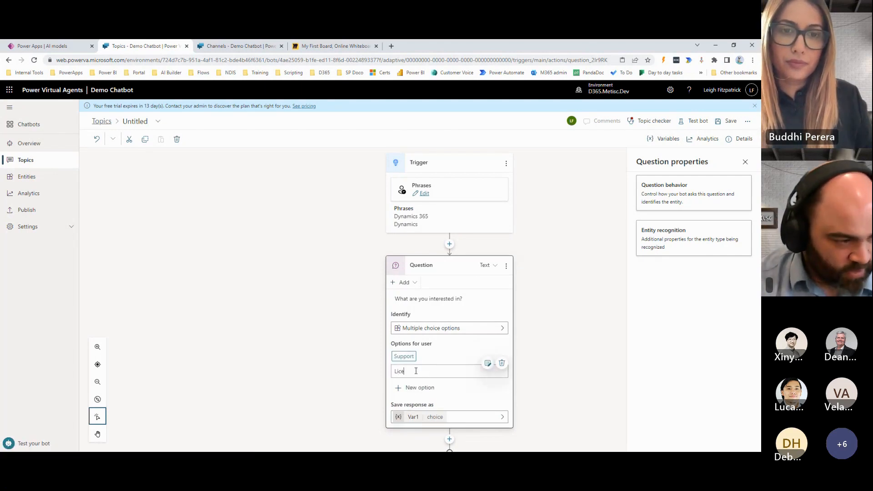
pyautogui.write('s')
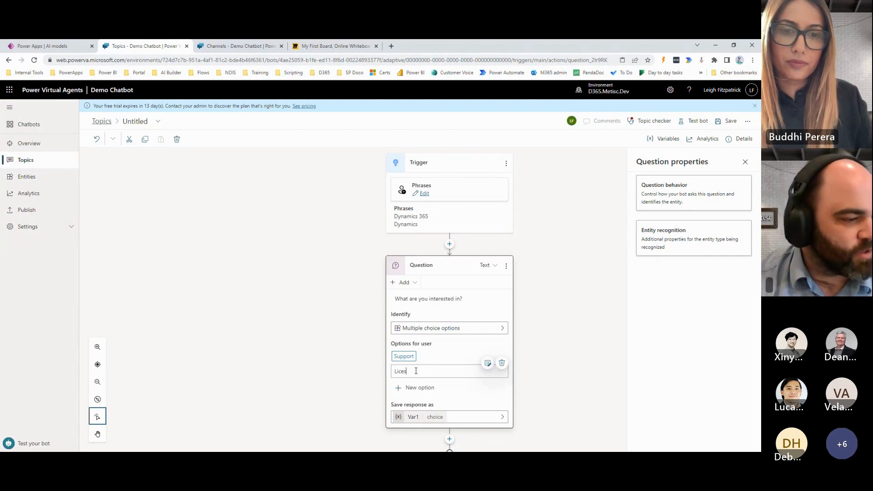
pyautogui.write('ence')
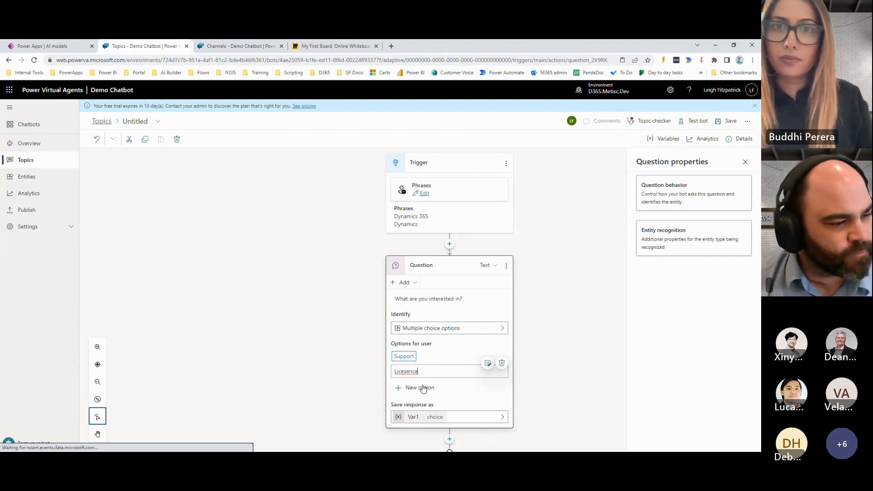
pyautogui.press('Return')
pyautogui.write('Compan')
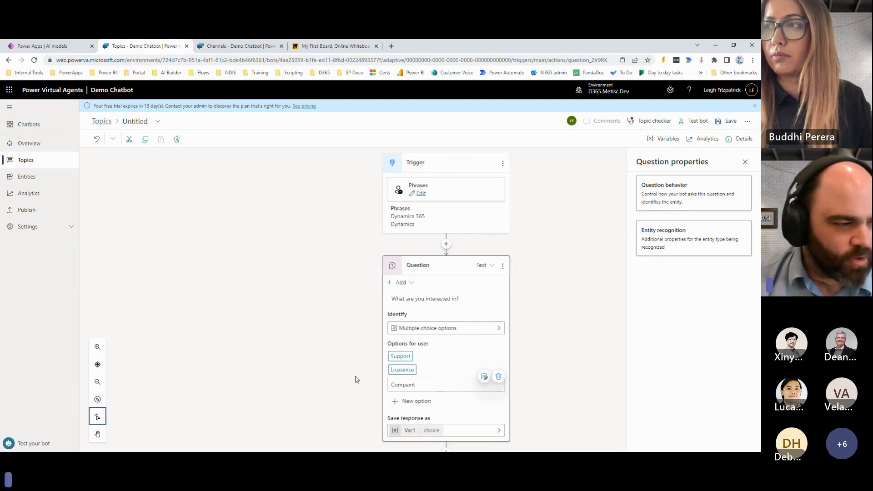
pyautogui.click(358, 329)
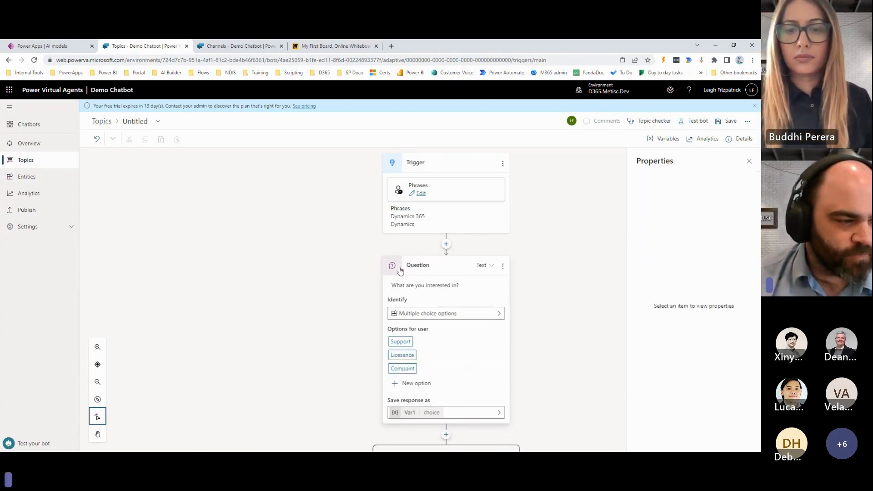
# Look over the question's condition branches and the comparison settings of the Support condition.
pyautogui.scroll(-3, 545, 335)
pyautogui.scroll(3, 549, 336)
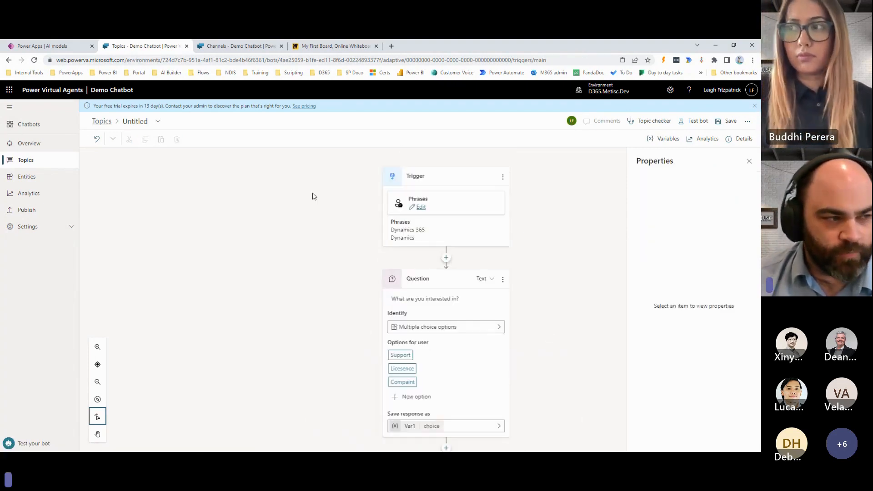
pyautogui.scroll(-3, 348, 272)
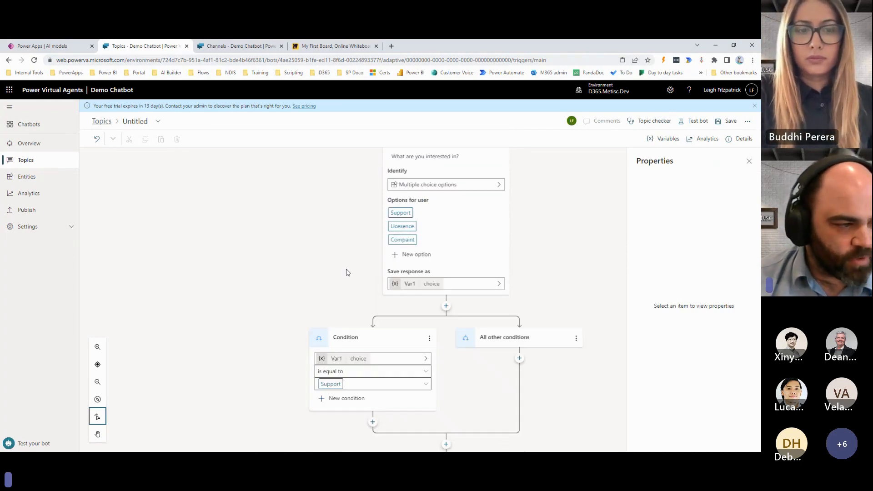
pyautogui.scroll(-1, 348, 273)
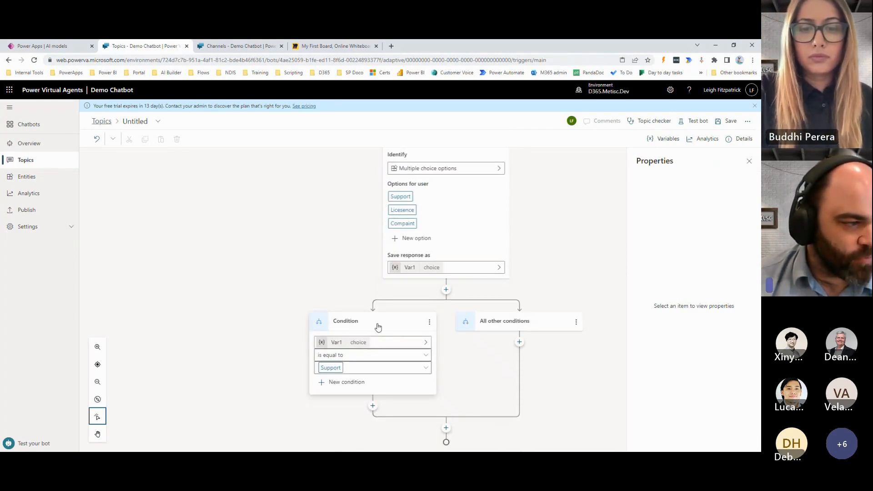
pyautogui.click(351, 357)
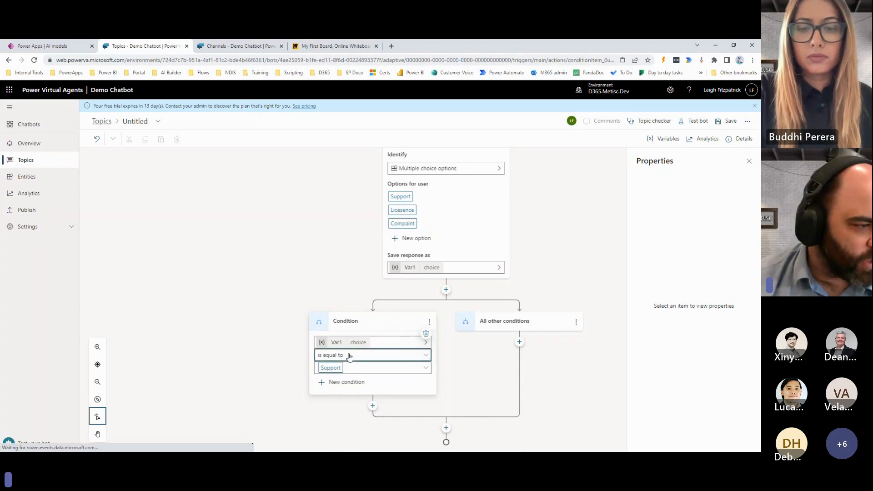
pyautogui.click(268, 352)
pyautogui.click(346, 382)
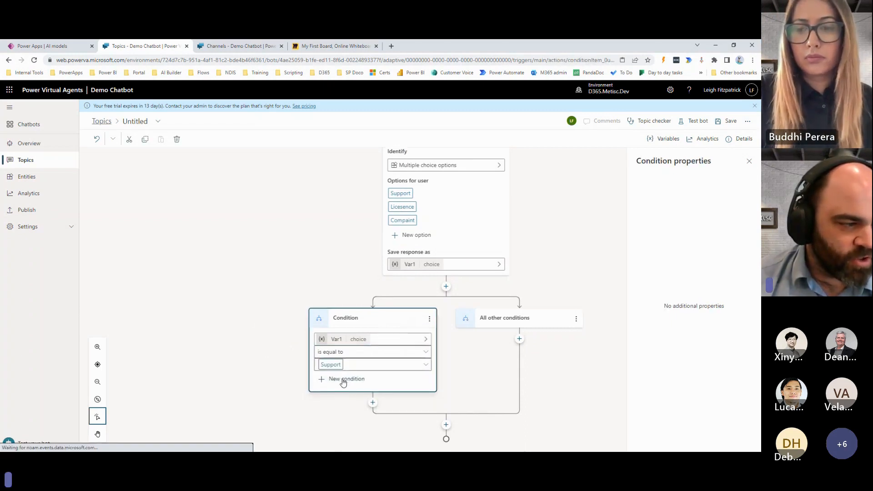
# Review the nodes available after the Support condition, including going to another topic and calling an action.
pyautogui.click(372, 403)
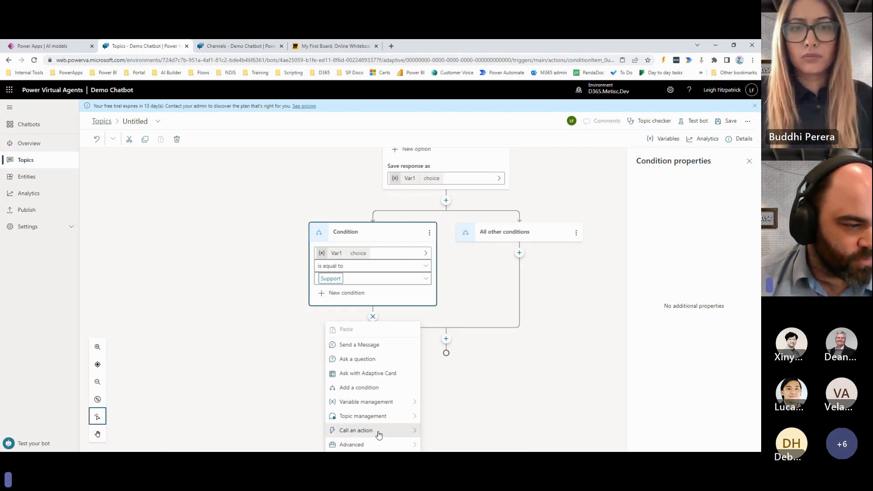
pyautogui.moveTo(379, 436)
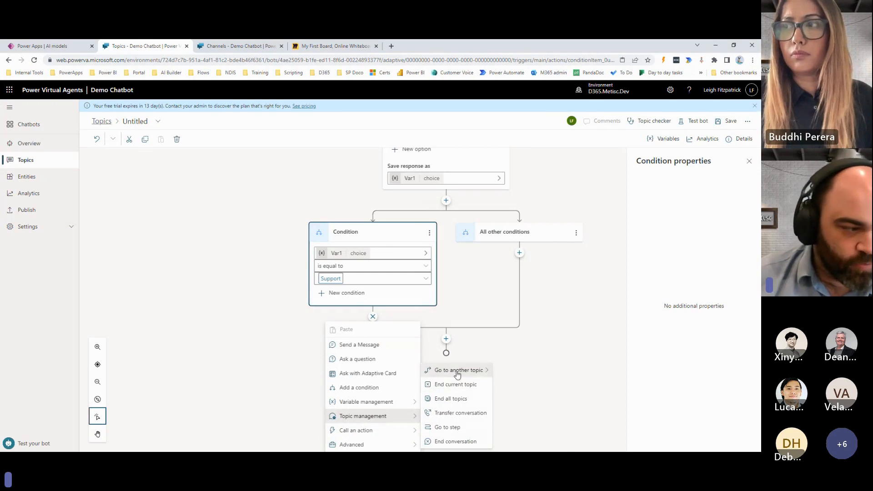
pyautogui.moveTo(457, 374)
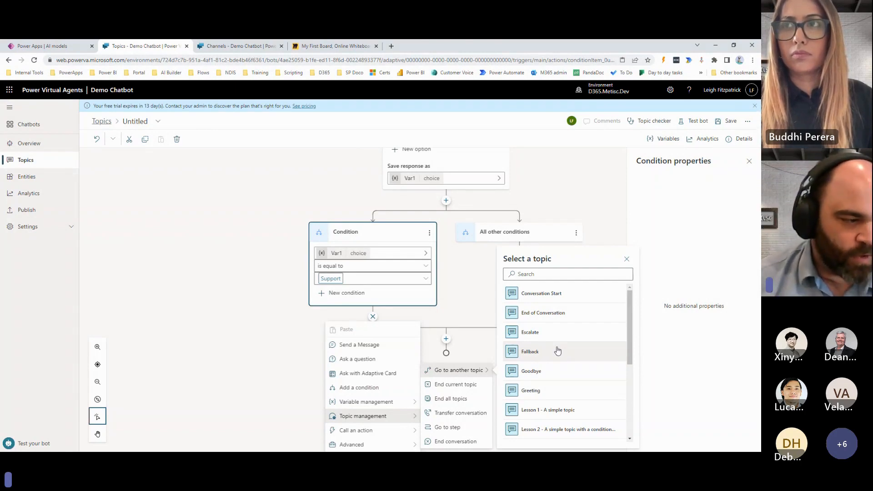
pyautogui.moveTo(372, 433)
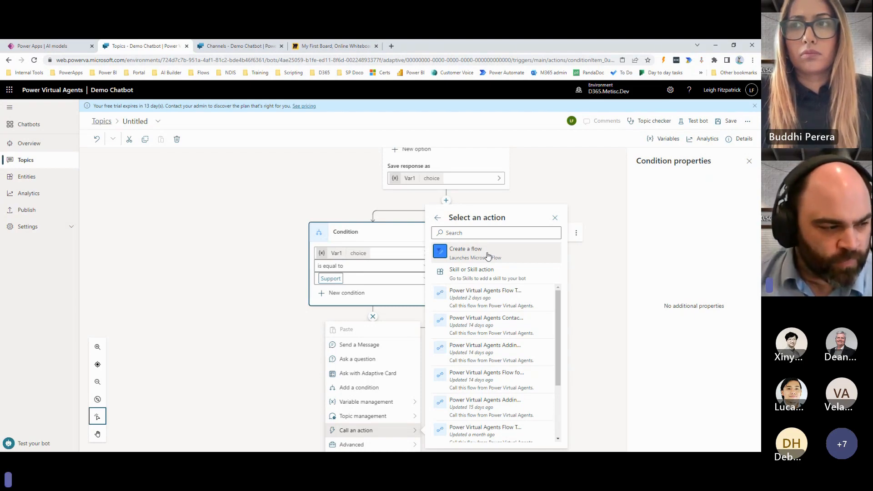
pyautogui.click(240, 348)
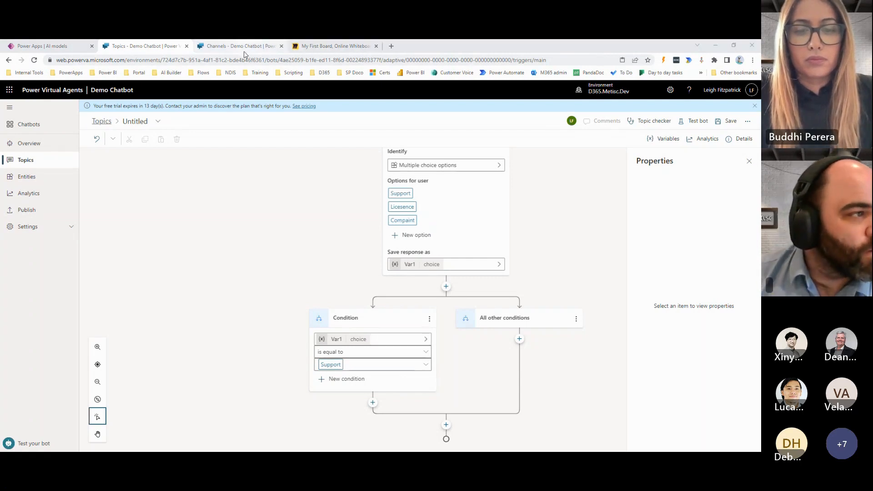
pyautogui.click(309, 240)
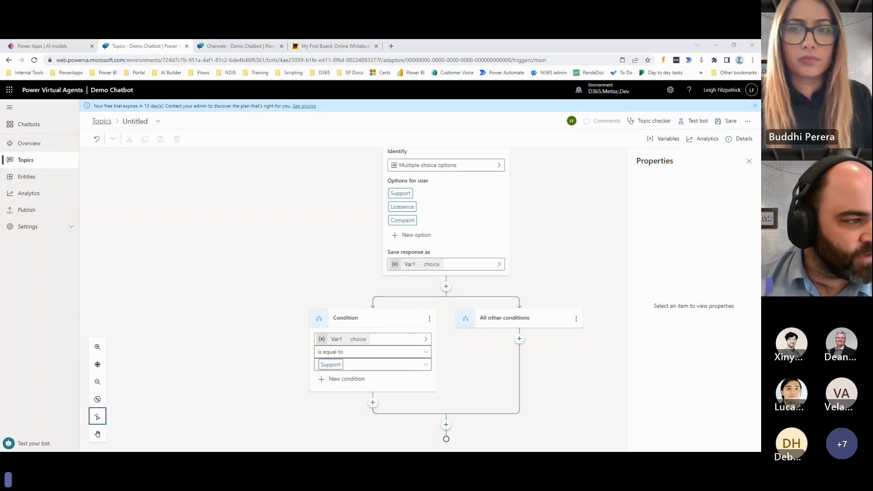
pyautogui.click(281, 225)
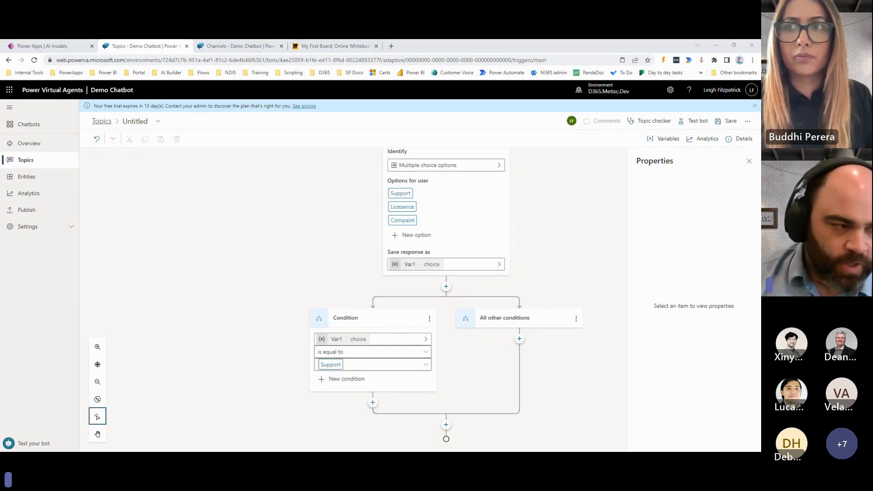
pyautogui.scroll(1, 293, 233)
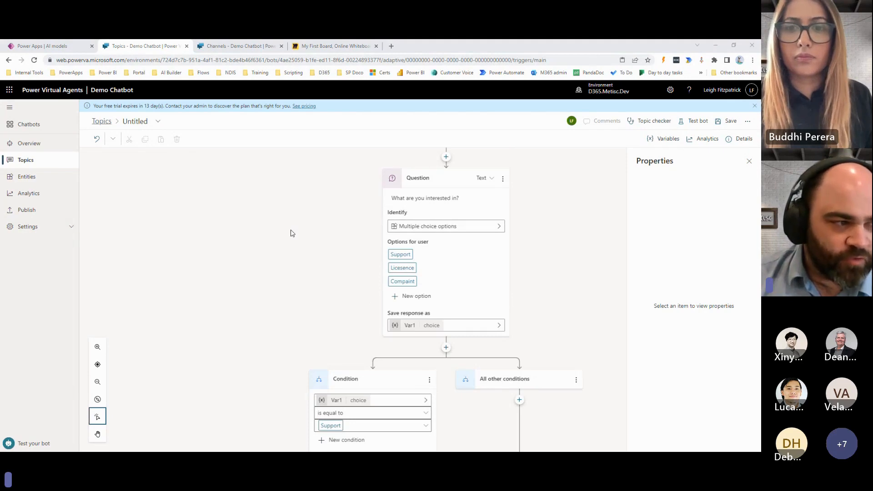
pyautogui.scroll(2, 292, 233)
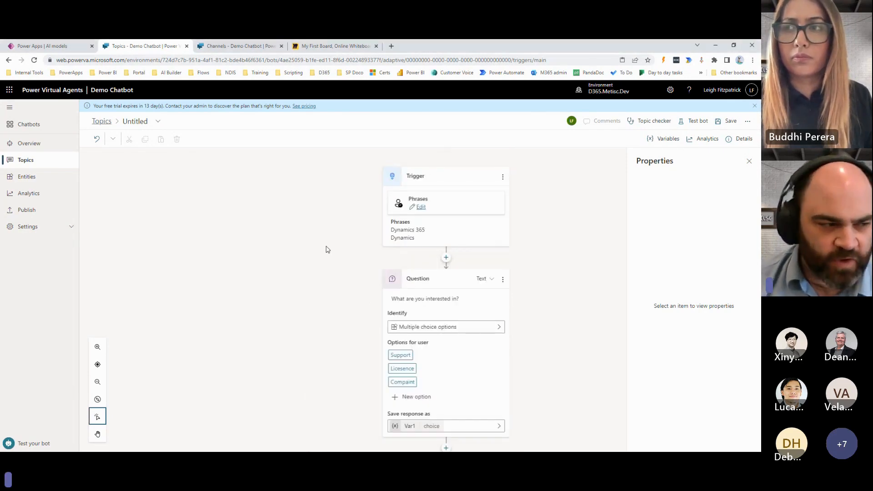
pyautogui.scroll(-2, 326, 249)
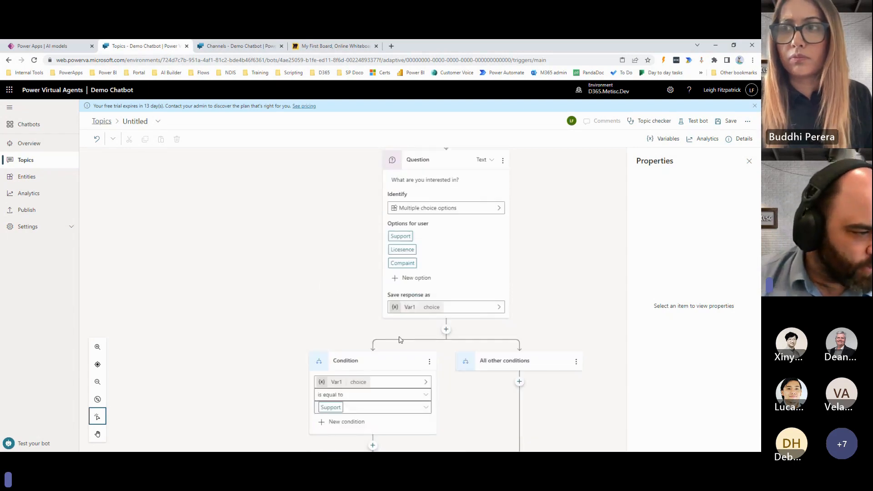
# Add a Set variable value node between the question and its conditions, search for "Name" and create a new variable to set.
pyautogui.scroll(-1, 456, 298)
pyautogui.click(446, 290)
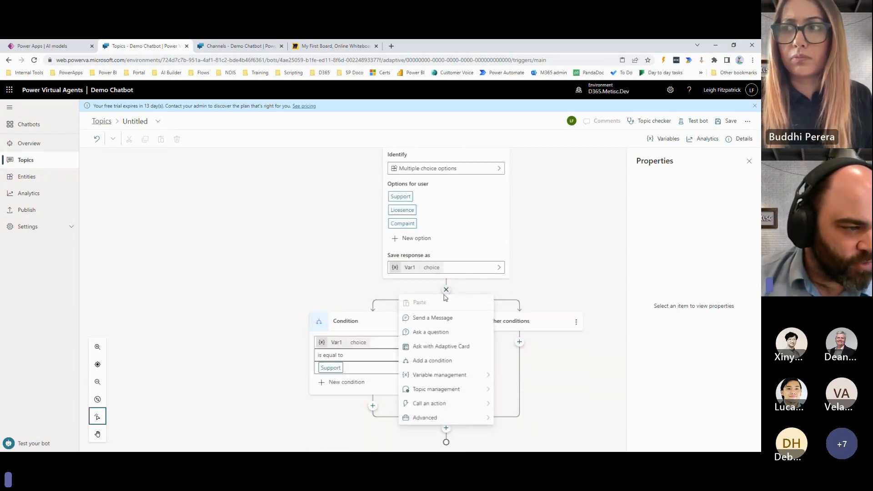
pyautogui.moveTo(426, 381)
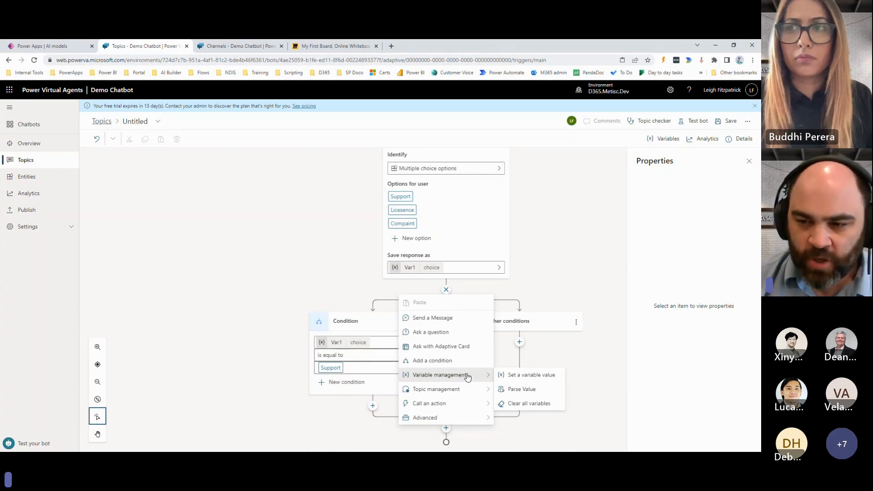
pyautogui.click(531, 374)
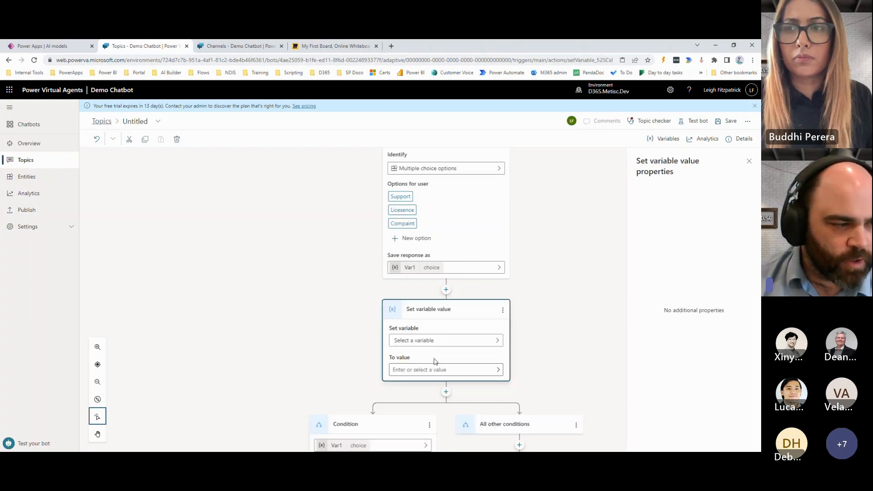
pyautogui.click(424, 341)
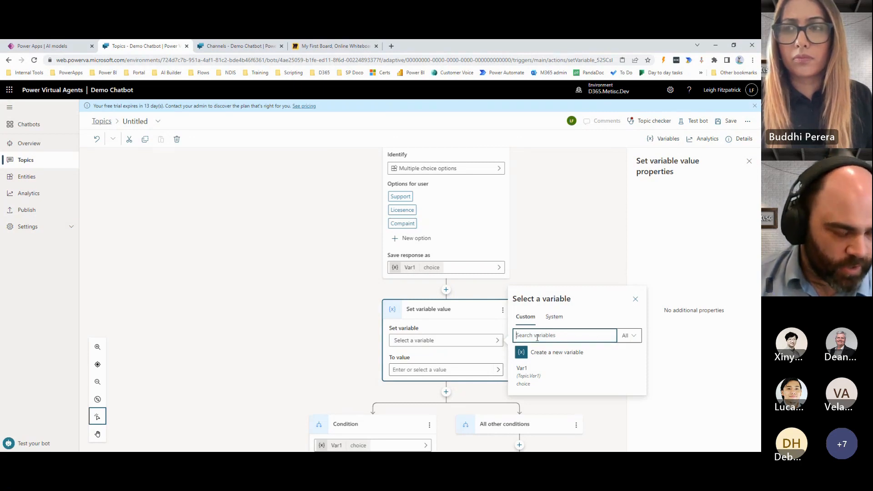
pyautogui.write('N')
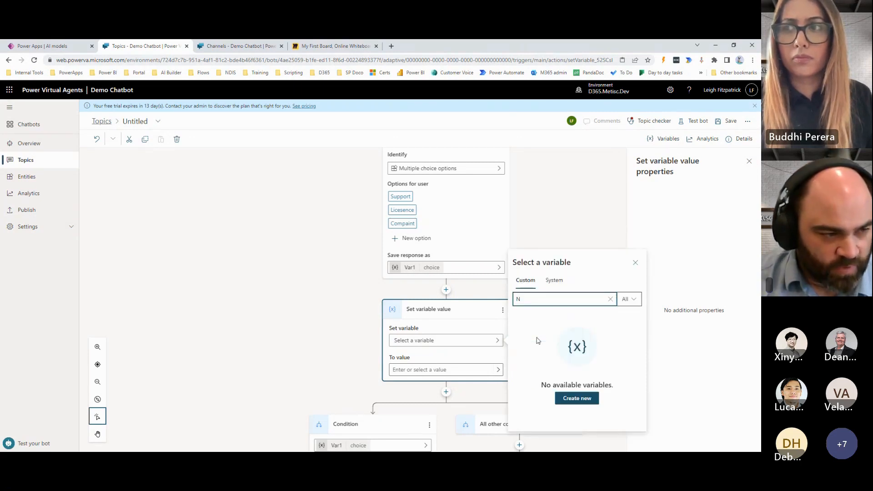
pyautogui.write('ame')
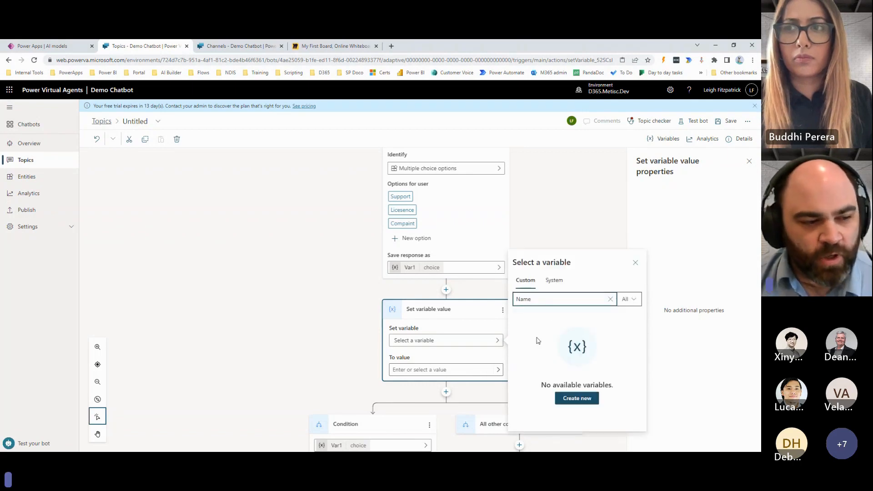
pyautogui.click(590, 401)
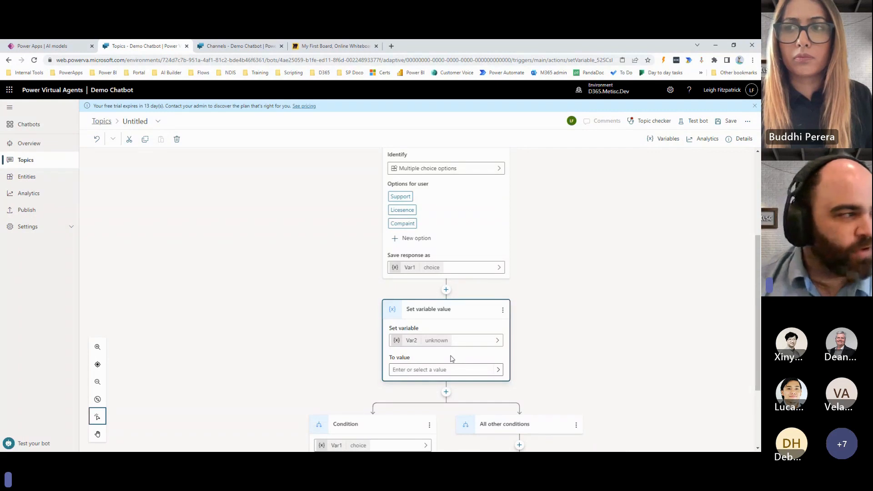
pyautogui.scroll(3, 384, 236)
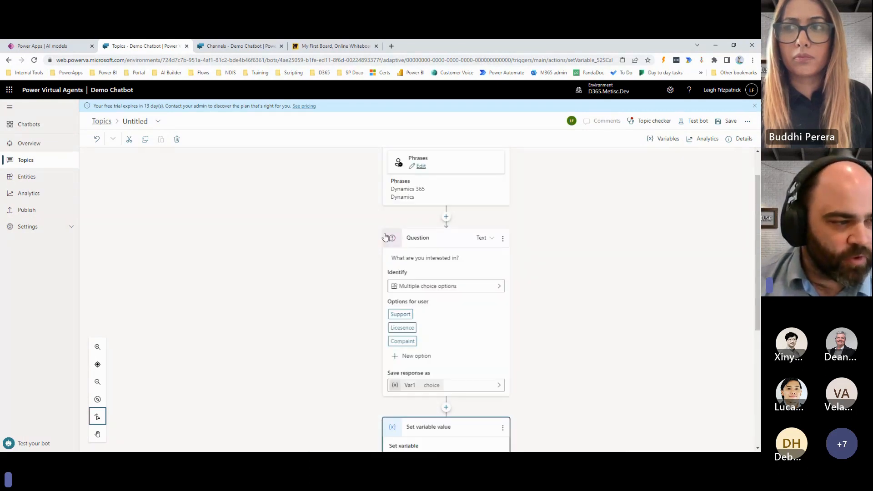
pyautogui.scroll(-3, 322, 261)
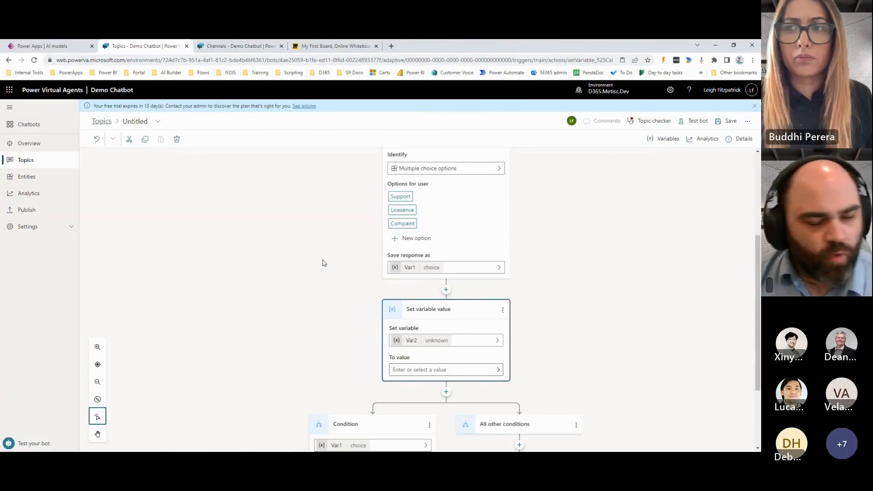
# Leave the topic without saving and examine the chatbot's summary analytics for sessions, engagement, outcomes and rate drivers.
pyautogui.click(32, 196)
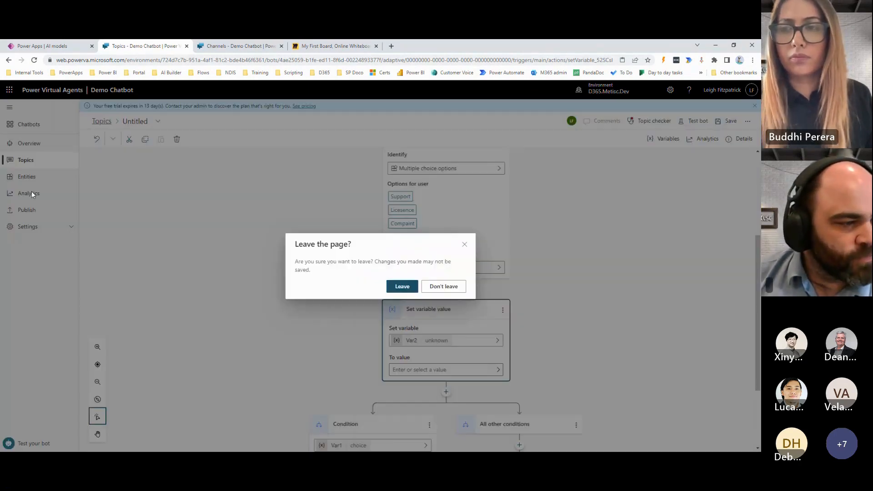
pyautogui.click(401, 287)
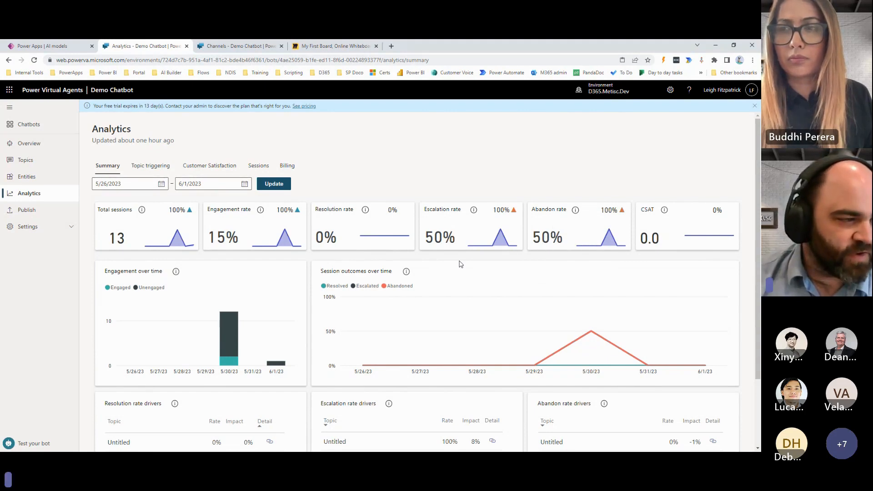
pyautogui.scroll(-1, 468, 287)
pyautogui.scroll(-1, 468, 287)
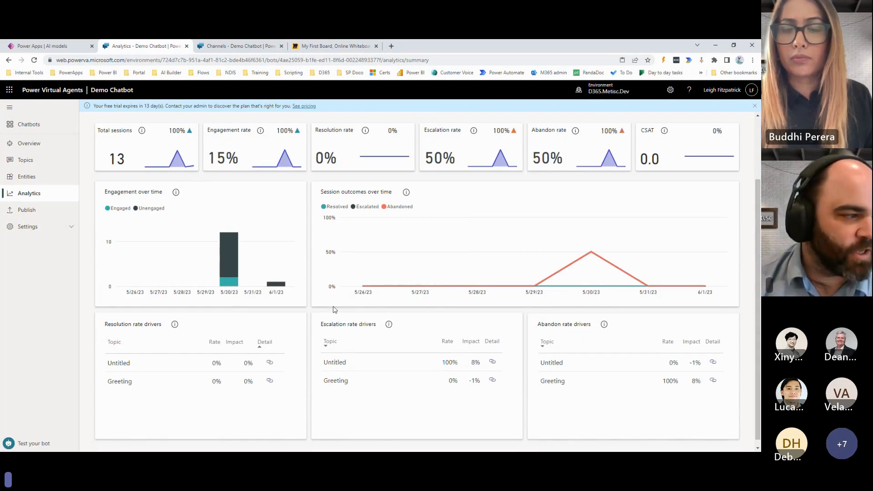
pyautogui.scroll(1, 334, 309)
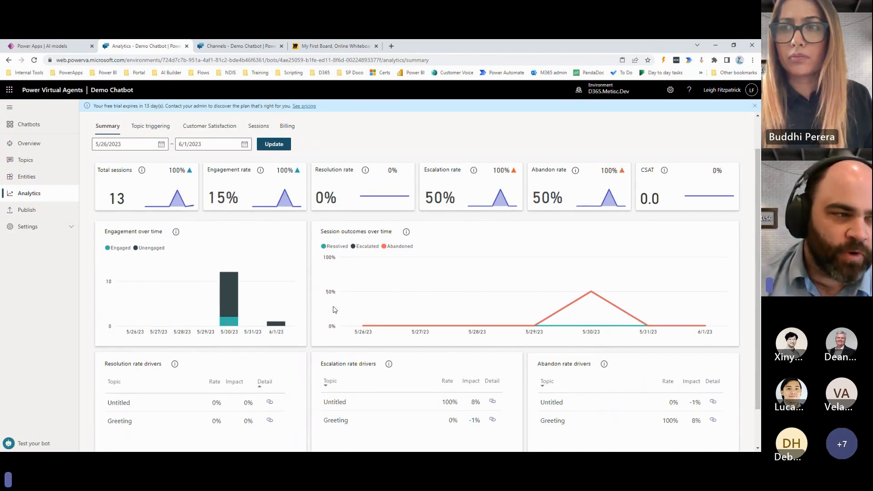
pyautogui.scroll(1, 335, 310)
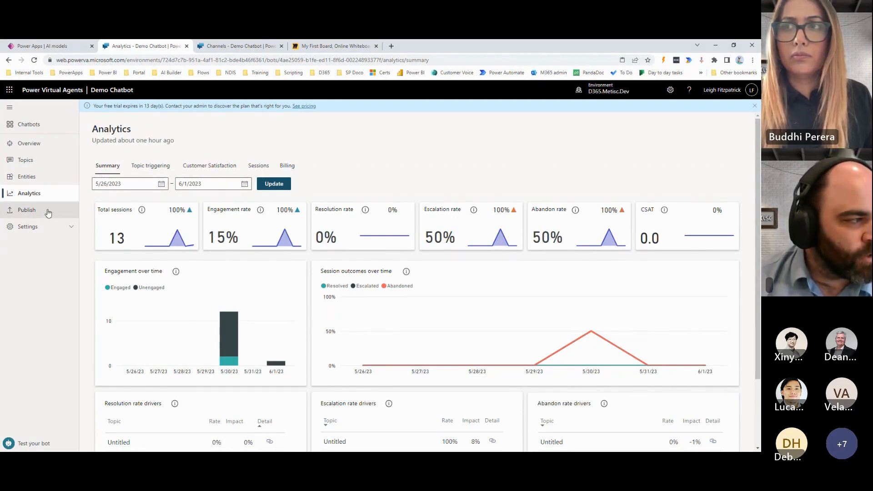
# Look over the chatbot's publishing page and its demo website, and open the channel configuration.
pyautogui.click(27, 209)
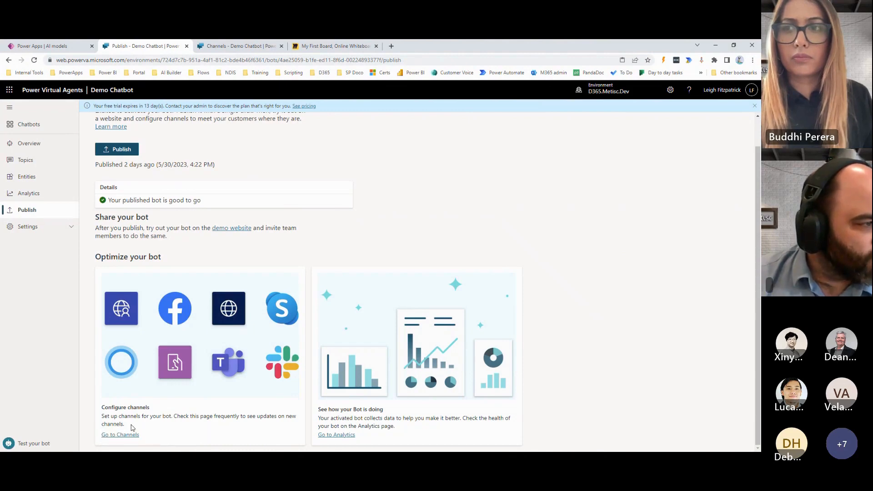
pyautogui.click(232, 232)
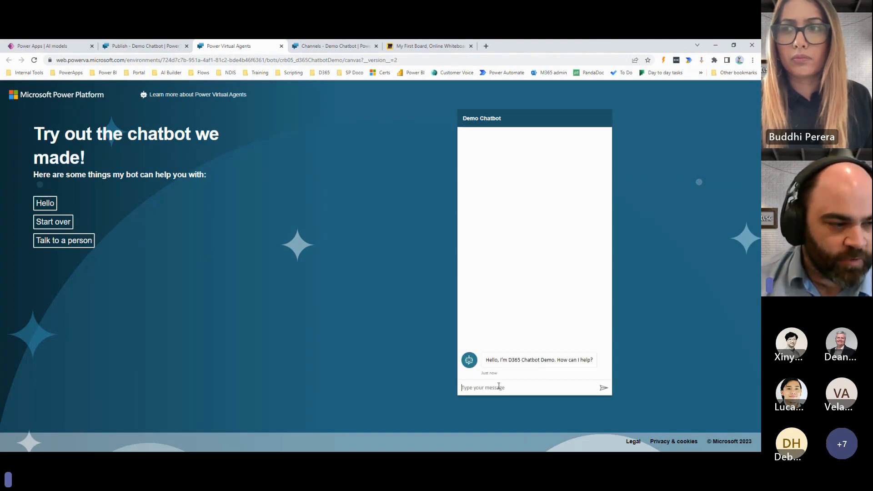
pyautogui.click(150, 47)
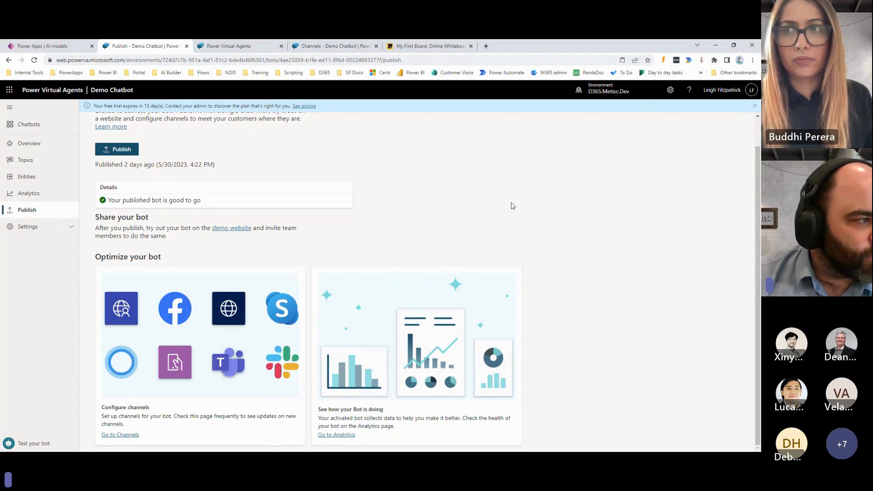
pyautogui.scroll(1, 513, 206)
pyautogui.scroll(-1, 513, 206)
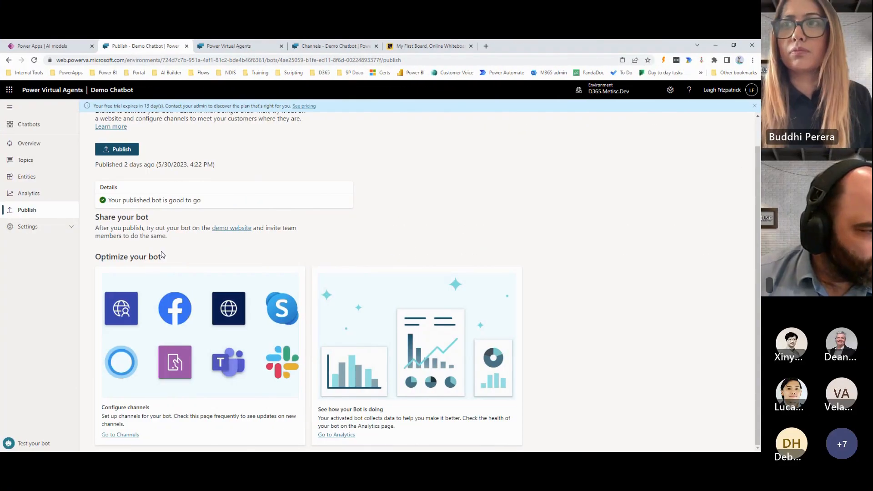
pyautogui.click(120, 435)
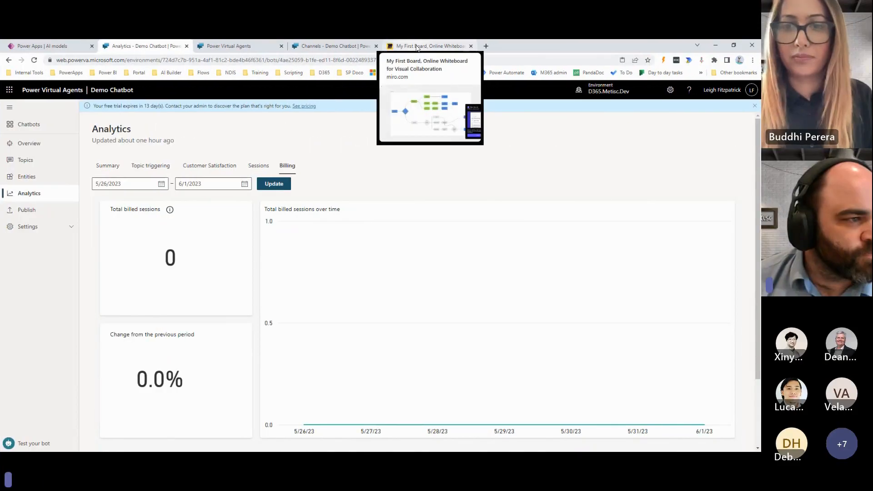
# Switch to the Miro whiteboard My First Board and dismiss the mind map promotion to view the conversation flowchart.
pyautogui.click(416, 48)
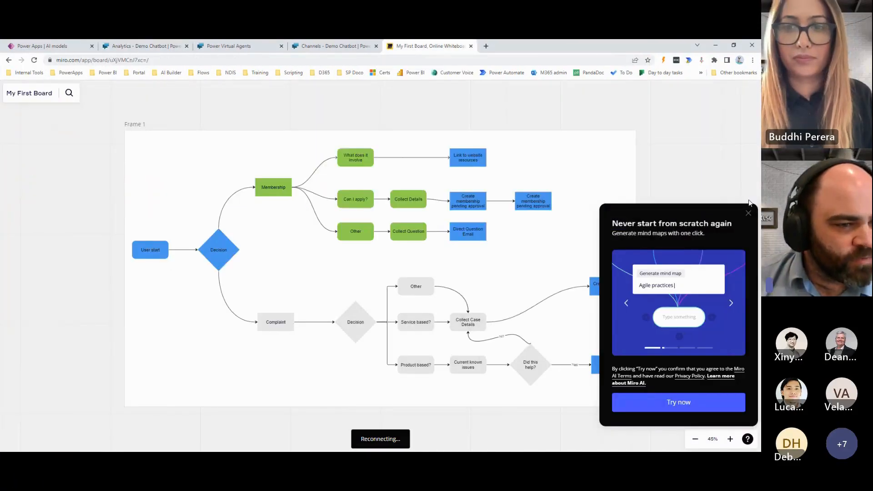
pyautogui.click(749, 213)
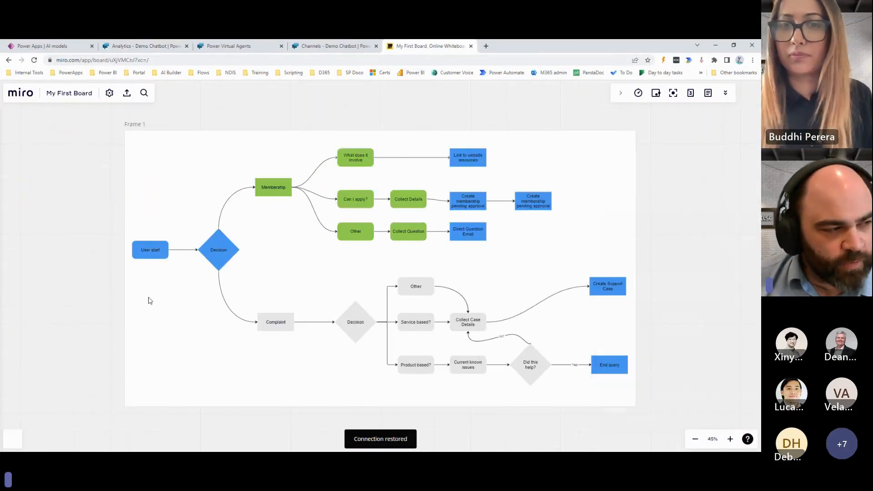